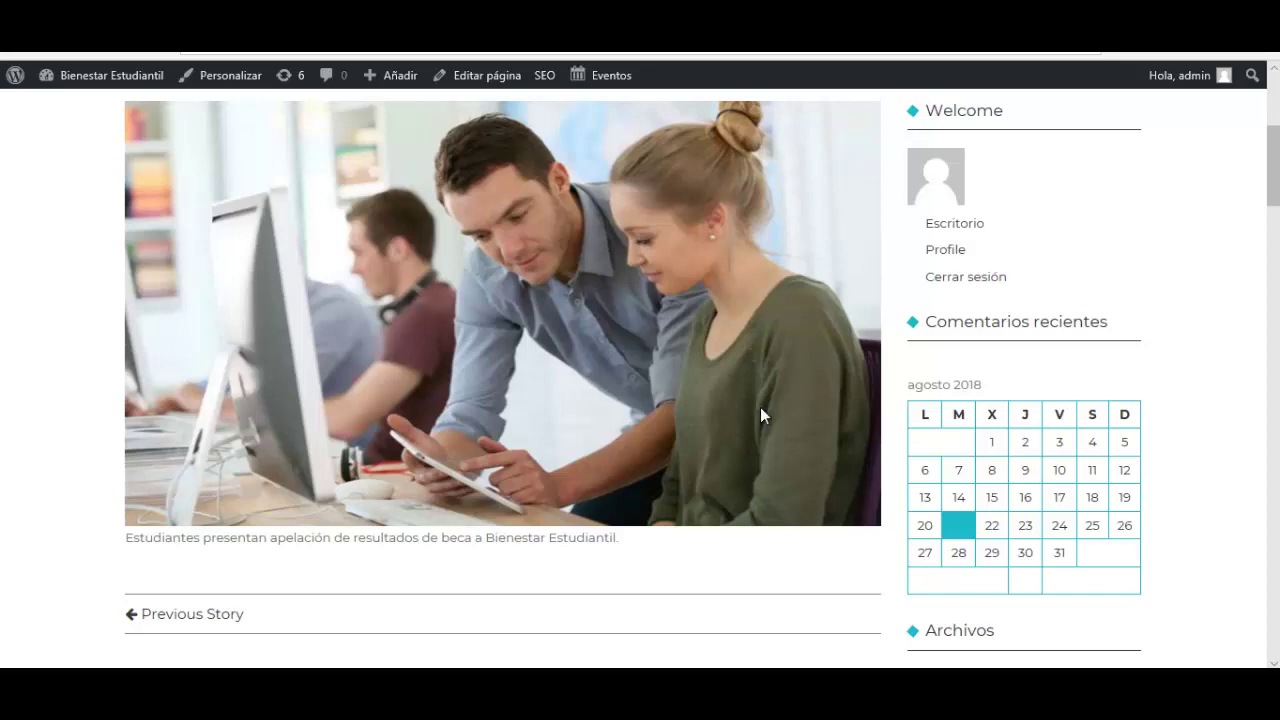
Look through the stories, captions and sidebar widgets on the site's current front page.
{"action": "scroll", "coordinate": [875, 440], "scroll_direction": "down", "scroll_amount": 2}
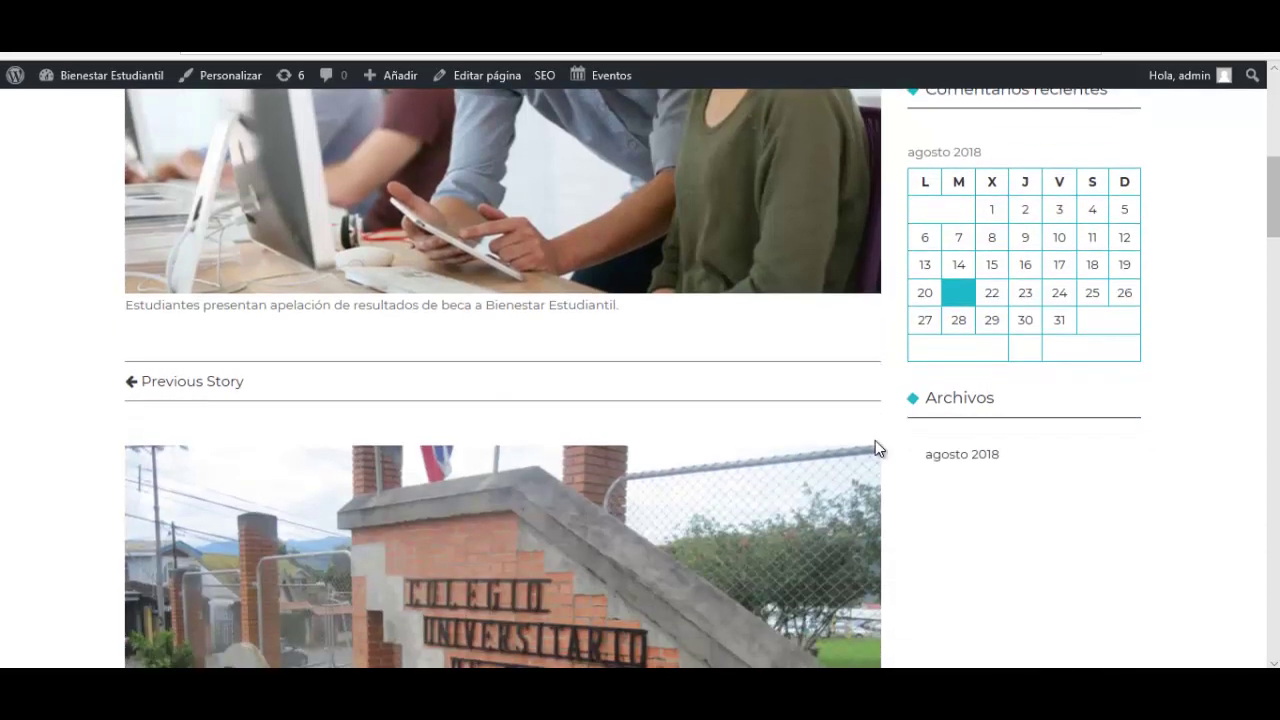
{"action": "scroll", "coordinate": [875, 440], "scroll_direction": "down", "scroll_amount": 4}
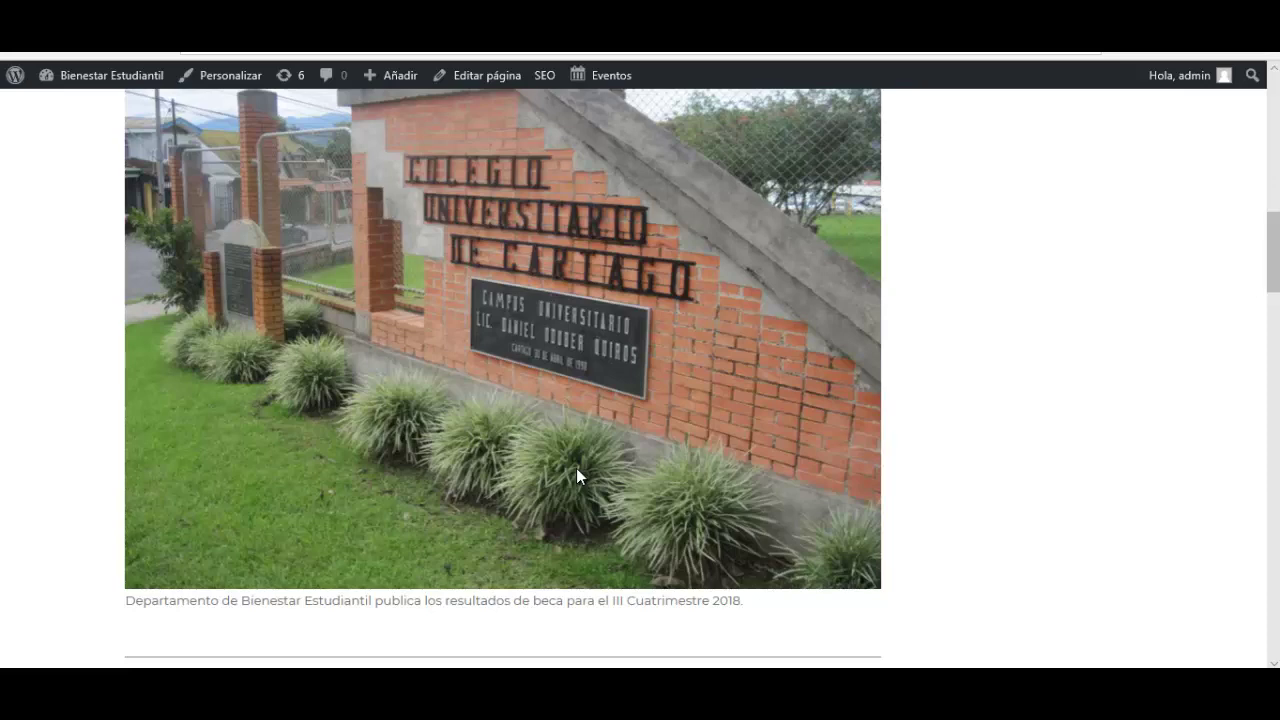
{"action": "scroll", "coordinate": [700, 477], "scroll_direction": "down", "scroll_amount": 4}
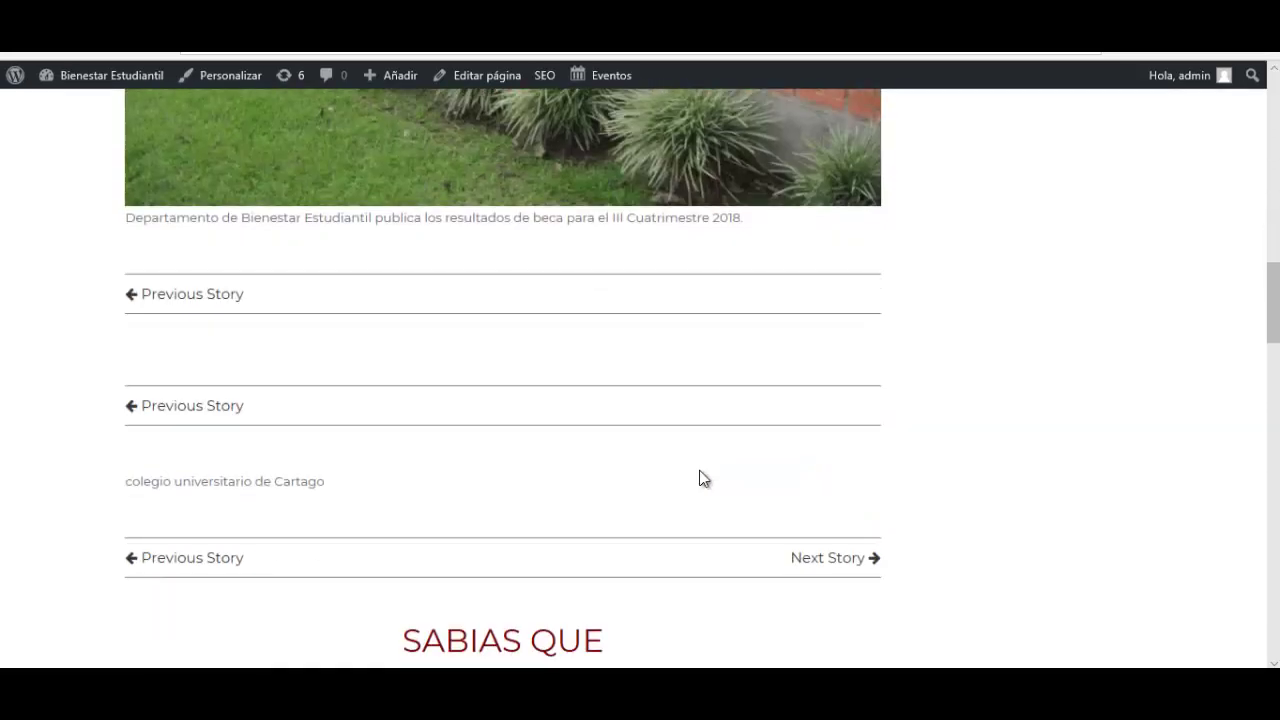
{"action": "scroll", "coordinate": [700, 477], "scroll_direction": "up", "scroll_amount": 4}
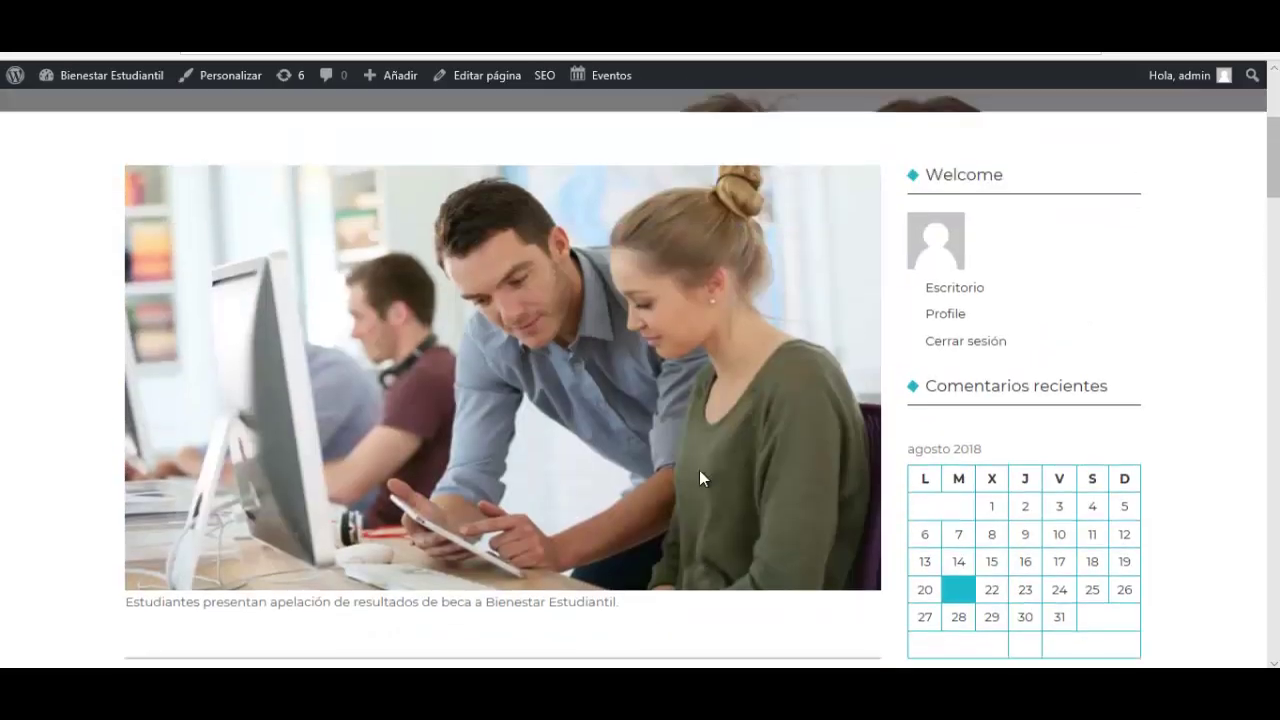
{"action": "scroll", "coordinate": [699, 478], "scroll_direction": "up", "scroll_amount": 3}
{"action": "scroll", "coordinate": [699, 478], "scroll_direction": "down", "scroll_amount": 3}
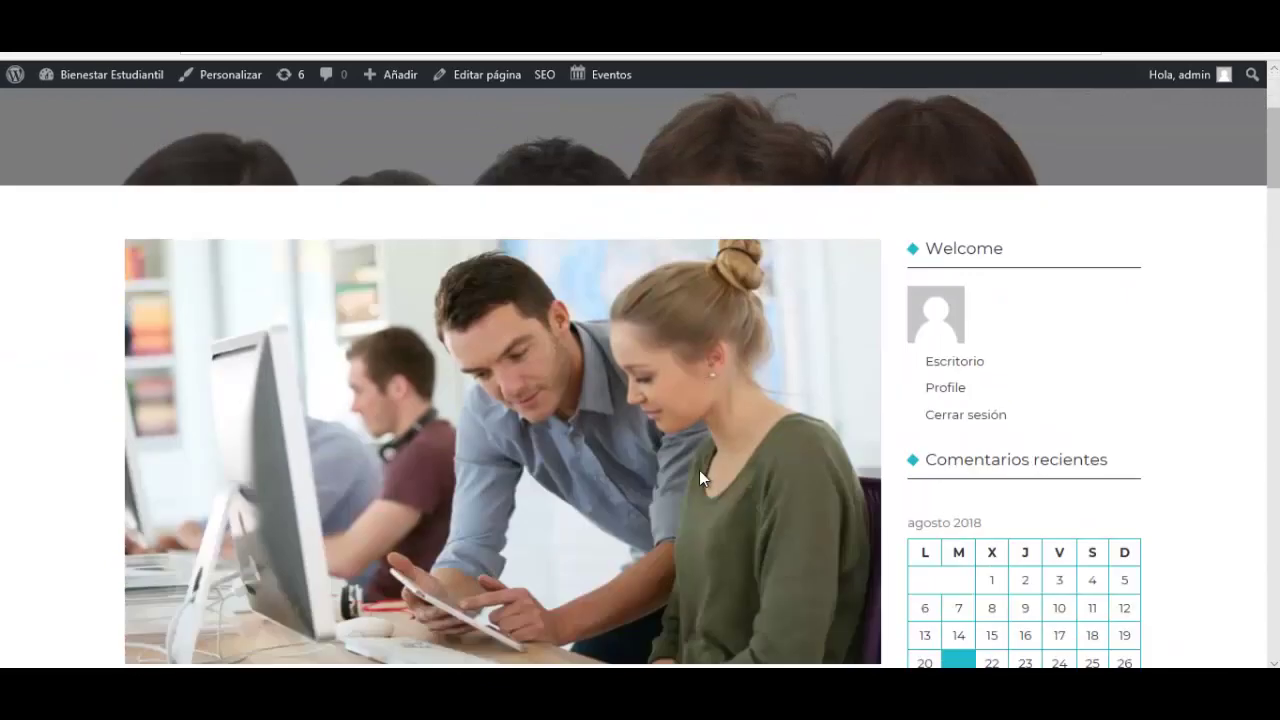
{"action": "scroll", "coordinate": [699, 478], "scroll_direction": "down", "scroll_amount": 1}
{"action": "scroll", "coordinate": [699, 478], "scroll_direction": "down", "scroll_amount": 5}
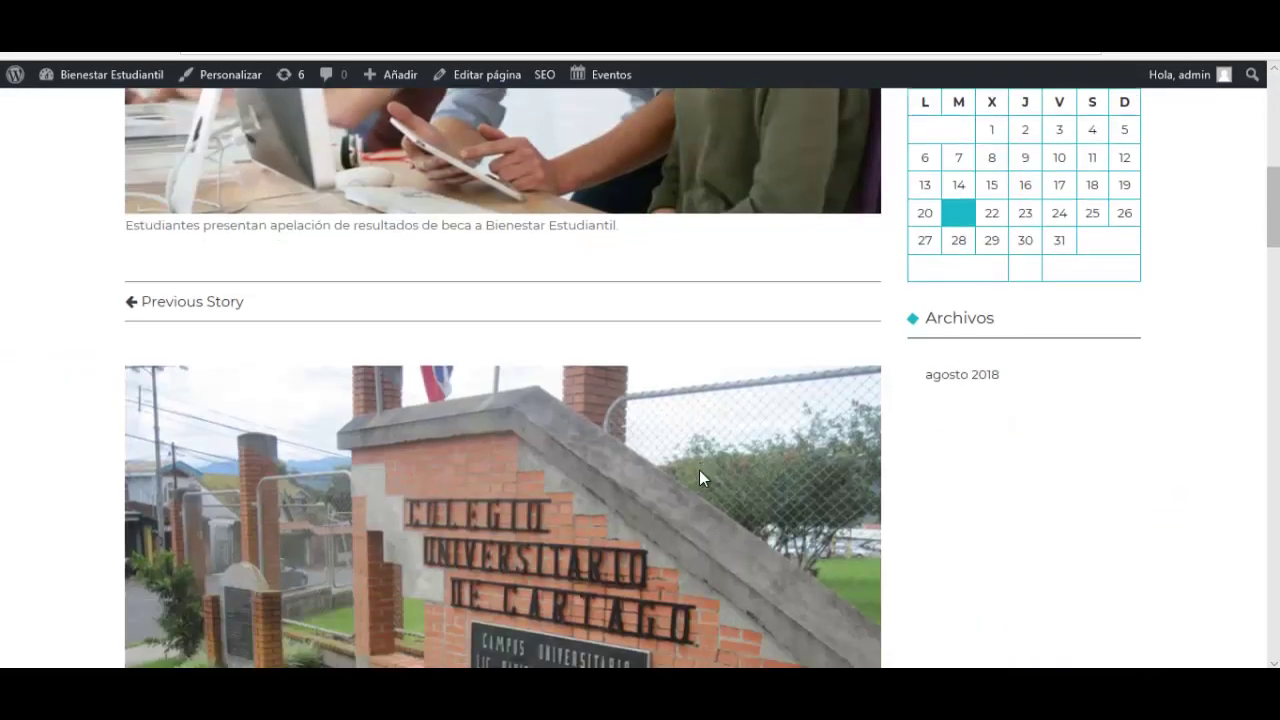
{"action": "scroll", "coordinate": [407, 360], "scroll_direction": "down", "scroll_amount": 5}
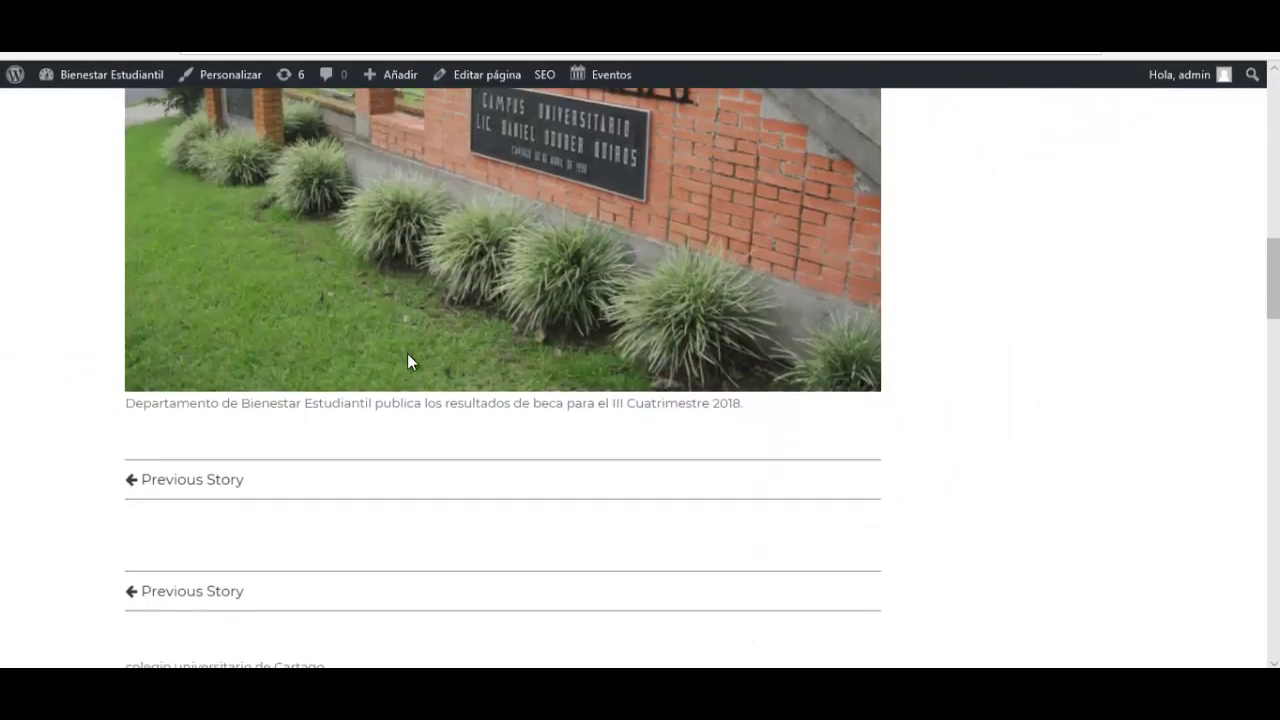
Go to the site's administration area and open the list of all pages.
{"action": "mouse_move", "coordinate": [16, 80]}
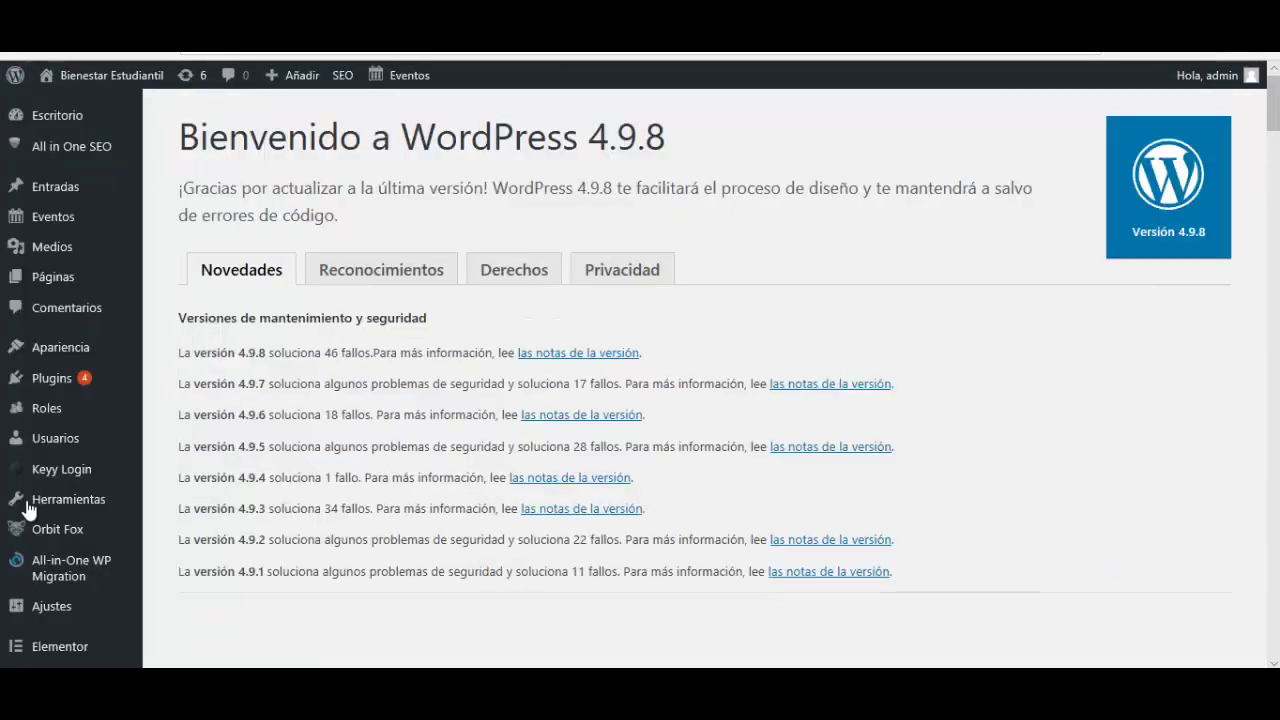
{"action": "mouse_move", "coordinate": [88, 345]}
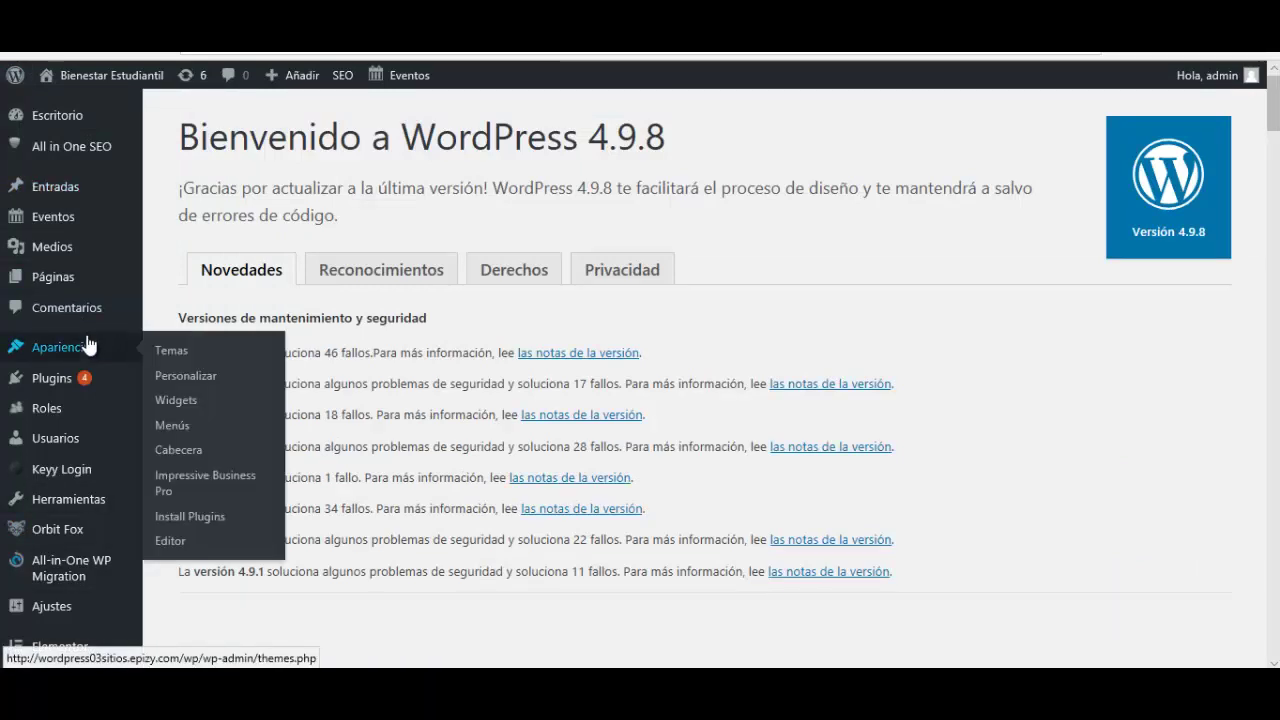
{"action": "mouse_move", "coordinate": [82, 278]}
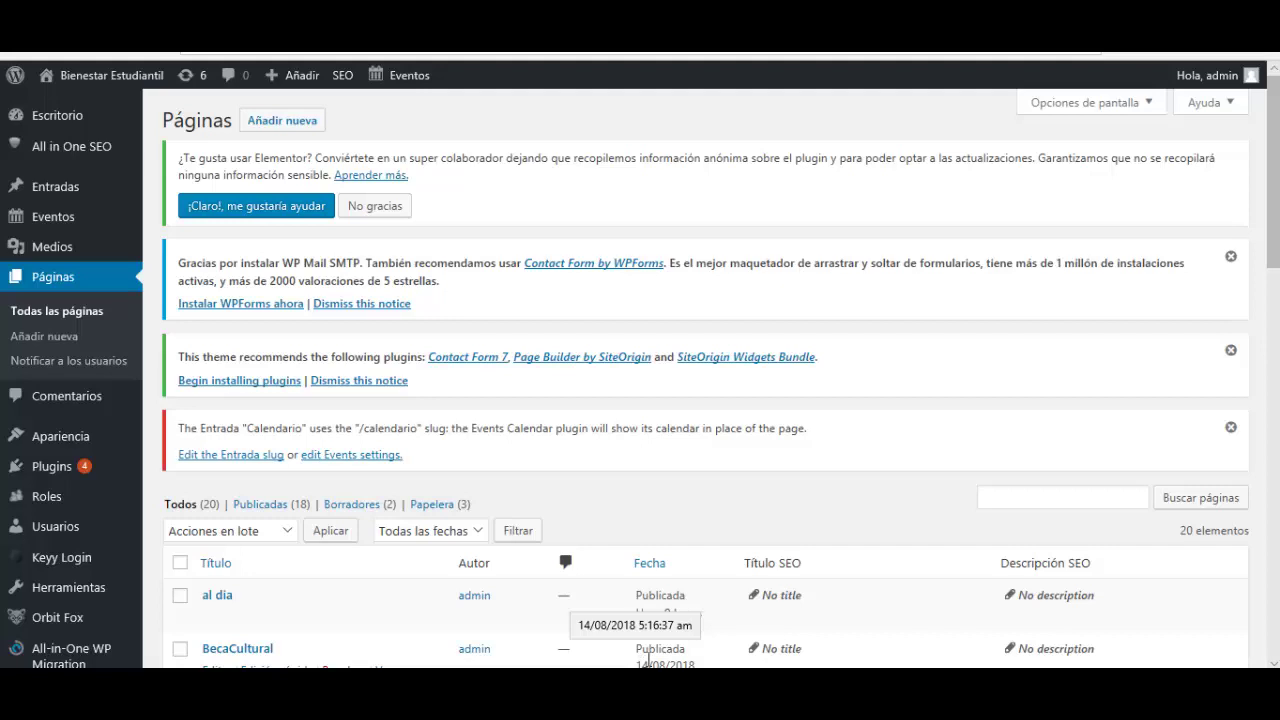
{"action": "scroll", "coordinate": [306, 432], "scroll_direction": "down", "scroll_amount": 1}
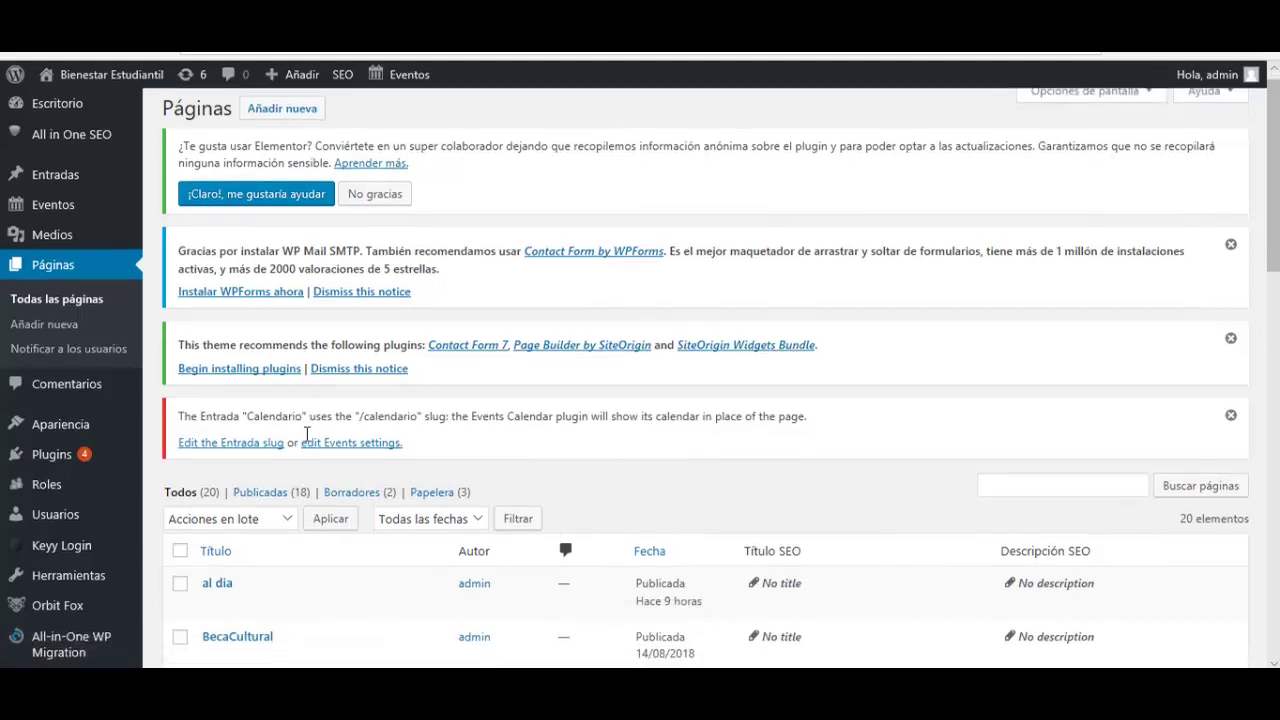
{"action": "scroll", "coordinate": [306, 432], "scroll_direction": "down", "scroll_amount": 2}
{"action": "scroll", "coordinate": [400, 250], "scroll_direction": "up", "scroll_amount": 3}
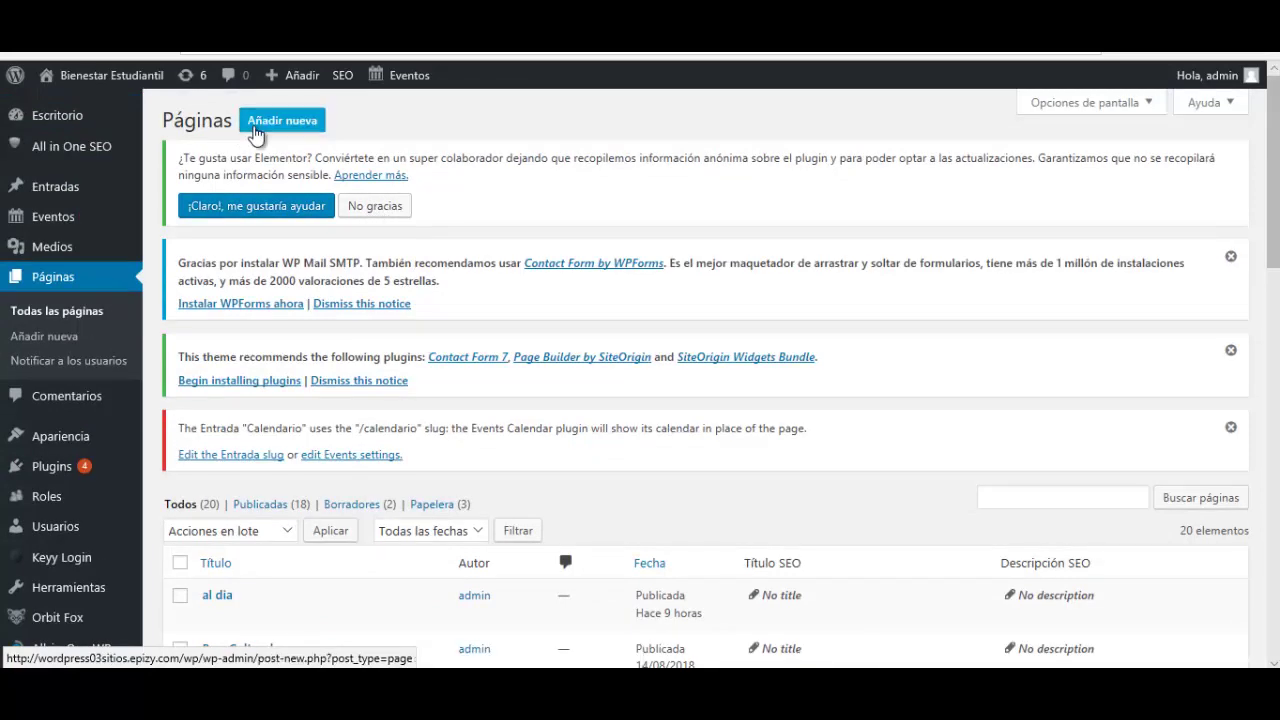
Create a new page and title it "pagina estatica".
{"action": "left_click", "coordinate": [255, 122]}
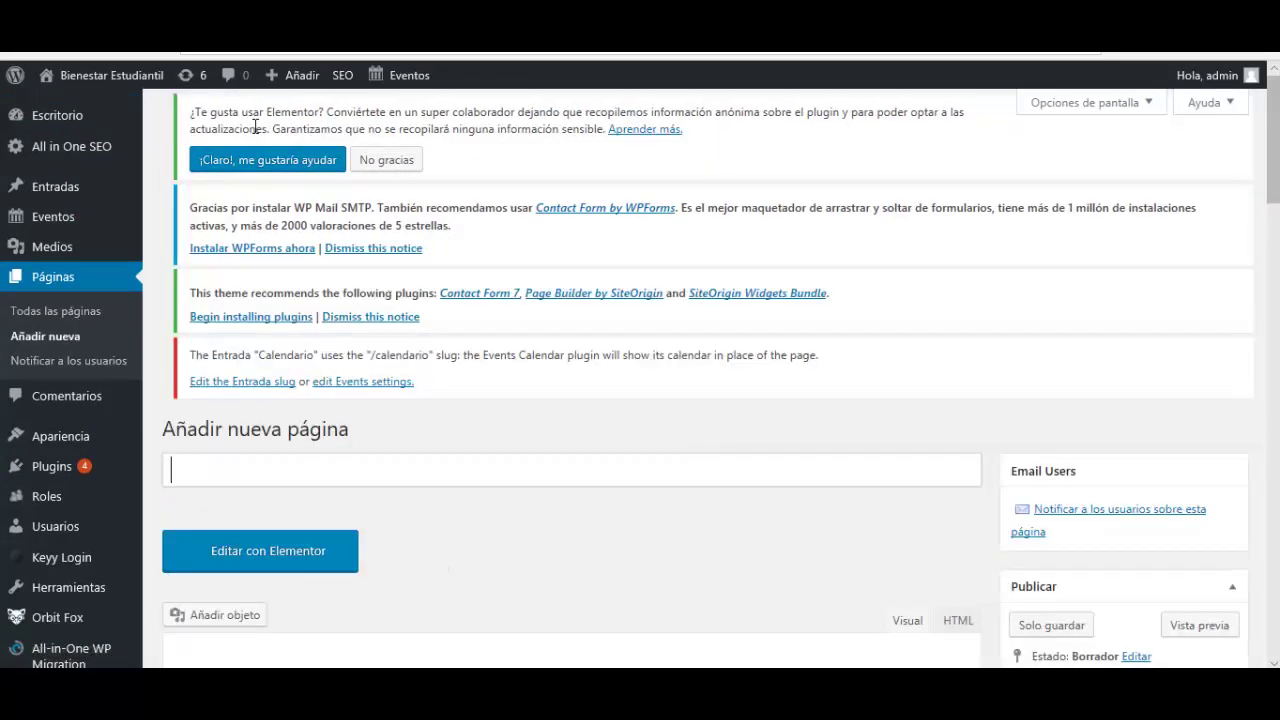
{"action": "type", "text": "pah"}
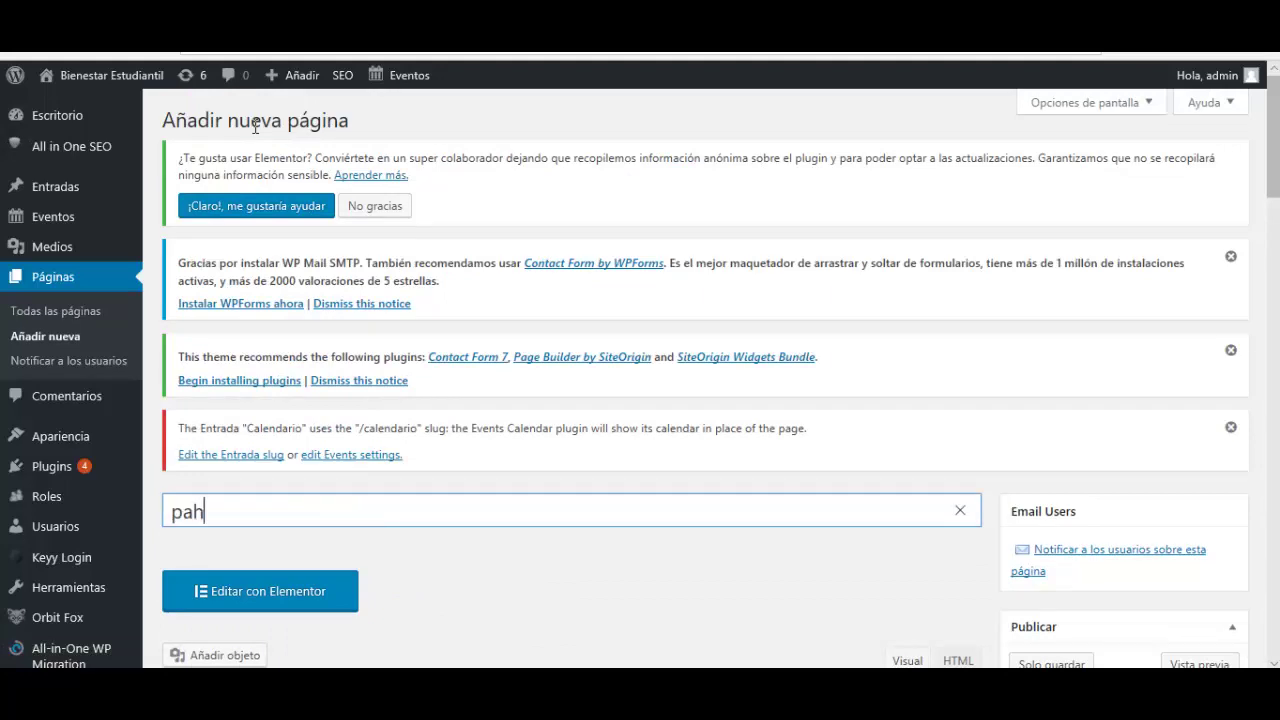
{"action": "key", "text": "BackSpace"}
{"action": "type", "text": "gina estatica"}
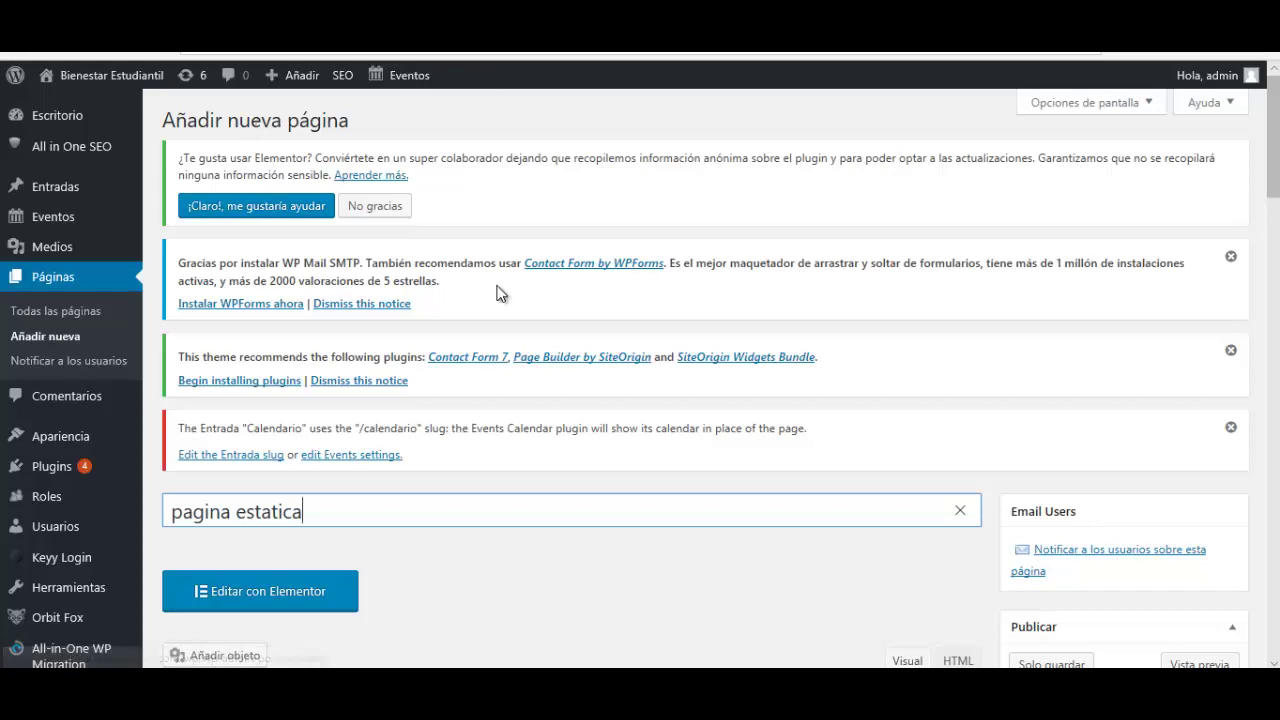
Publish the "pagina estatica" page with an empty body and the default page attributes.
{"action": "scroll", "coordinate": [407, 430], "scroll_direction": "down", "scroll_amount": 4}
{"action": "left_click", "coordinate": [407, 432]}
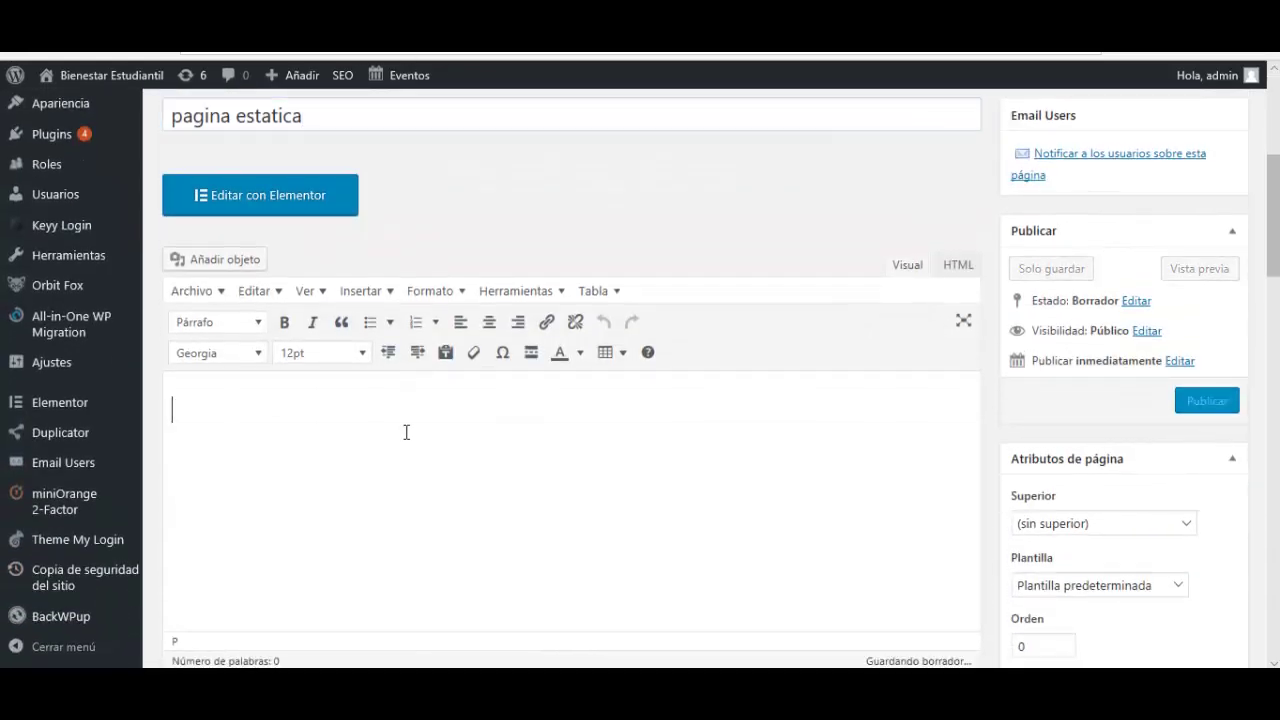
{"action": "scroll", "coordinate": [407, 432], "scroll_direction": "down", "scroll_amount": 10}
{"action": "scroll", "coordinate": [407, 438], "scroll_direction": "up", "scroll_amount": 12}
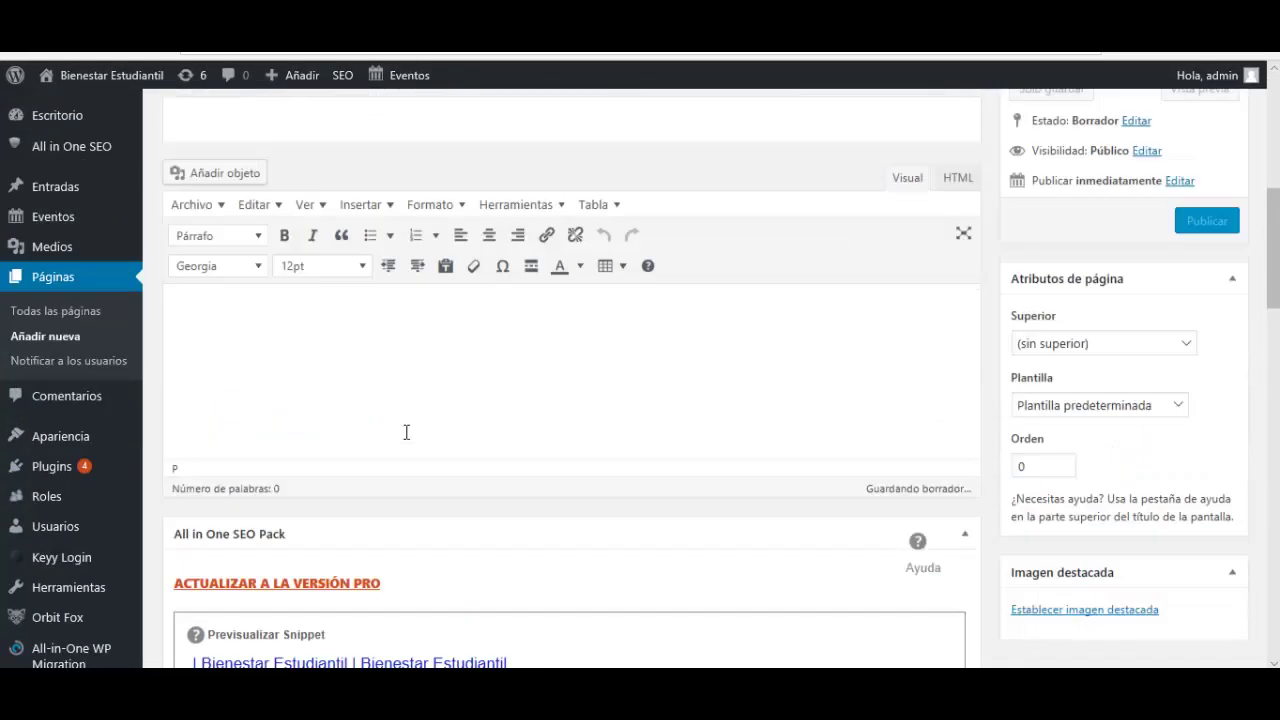
{"action": "scroll", "coordinate": [894, 645], "scroll_direction": "down", "scroll_amount": 15}
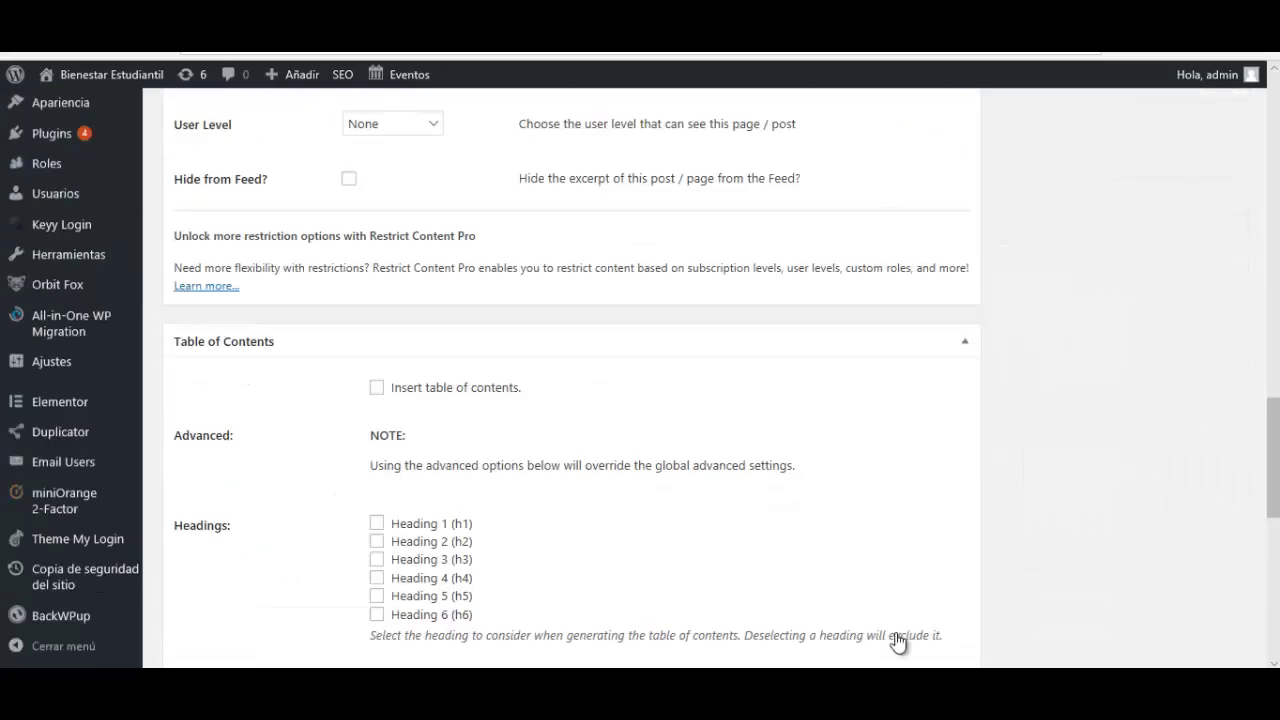
{"action": "scroll", "coordinate": [896, 625], "scroll_direction": "up", "scroll_amount": 15}
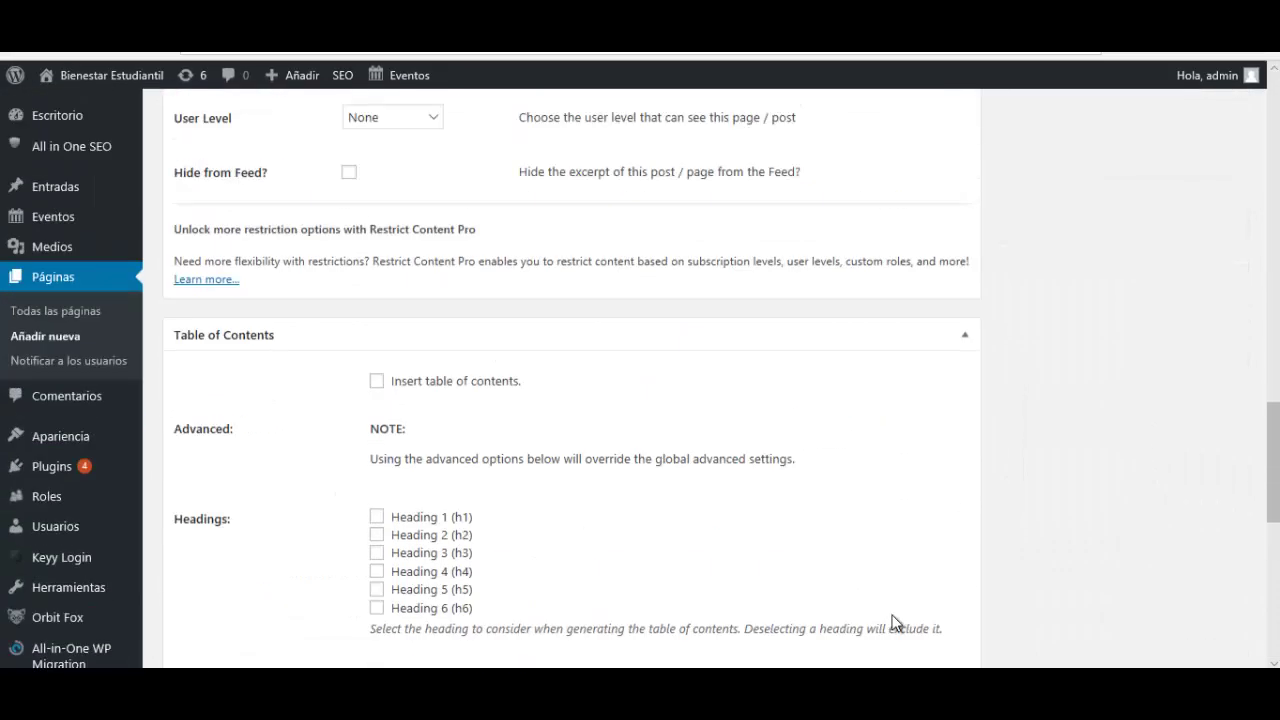
{"action": "scroll", "coordinate": [896, 623], "scroll_direction": "up", "scroll_amount": 3}
{"action": "left_click", "coordinate": [894, 611]}
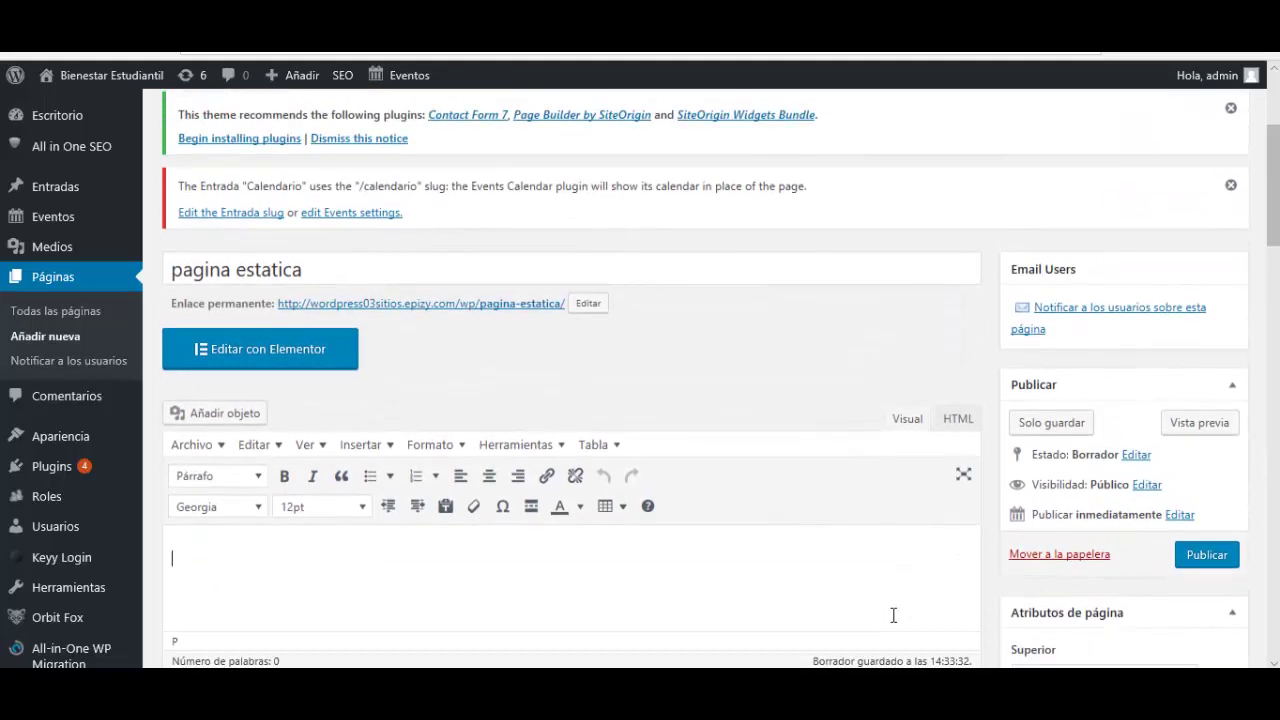
{"action": "scroll", "coordinate": [894, 611], "scroll_direction": "down", "scroll_amount": 1}
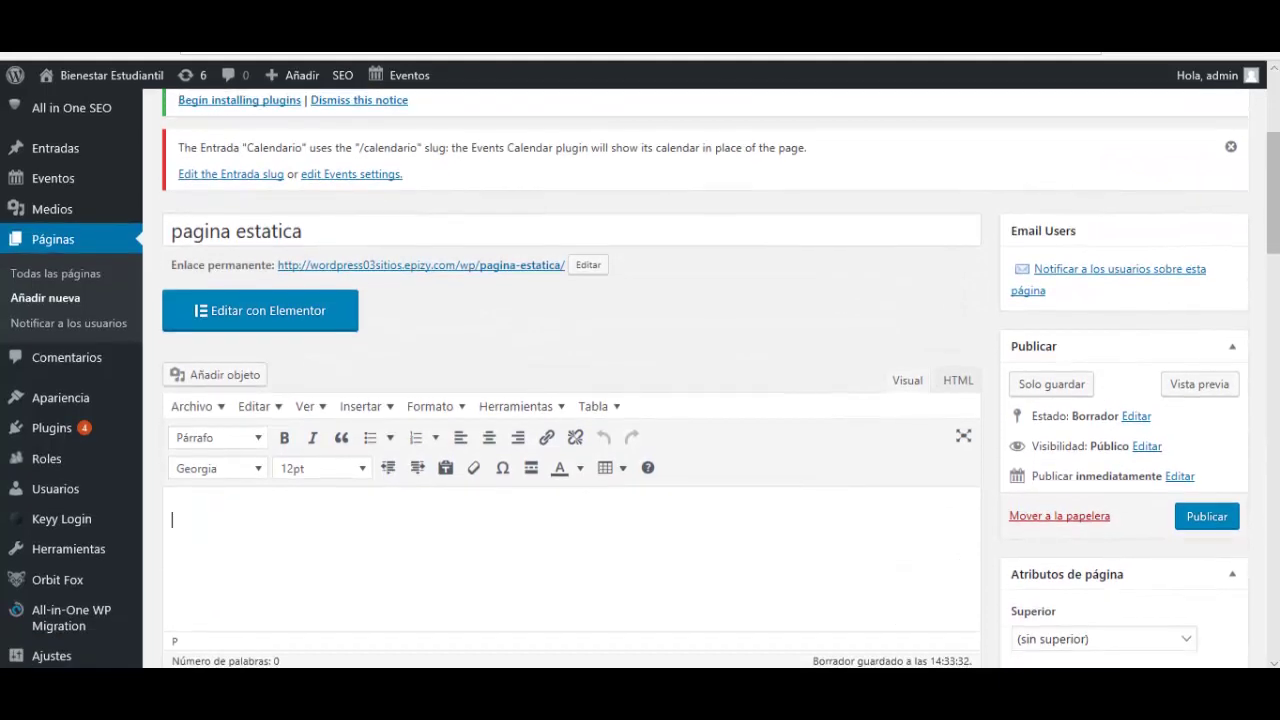
{"action": "left_click", "coordinate": [1205, 522]}
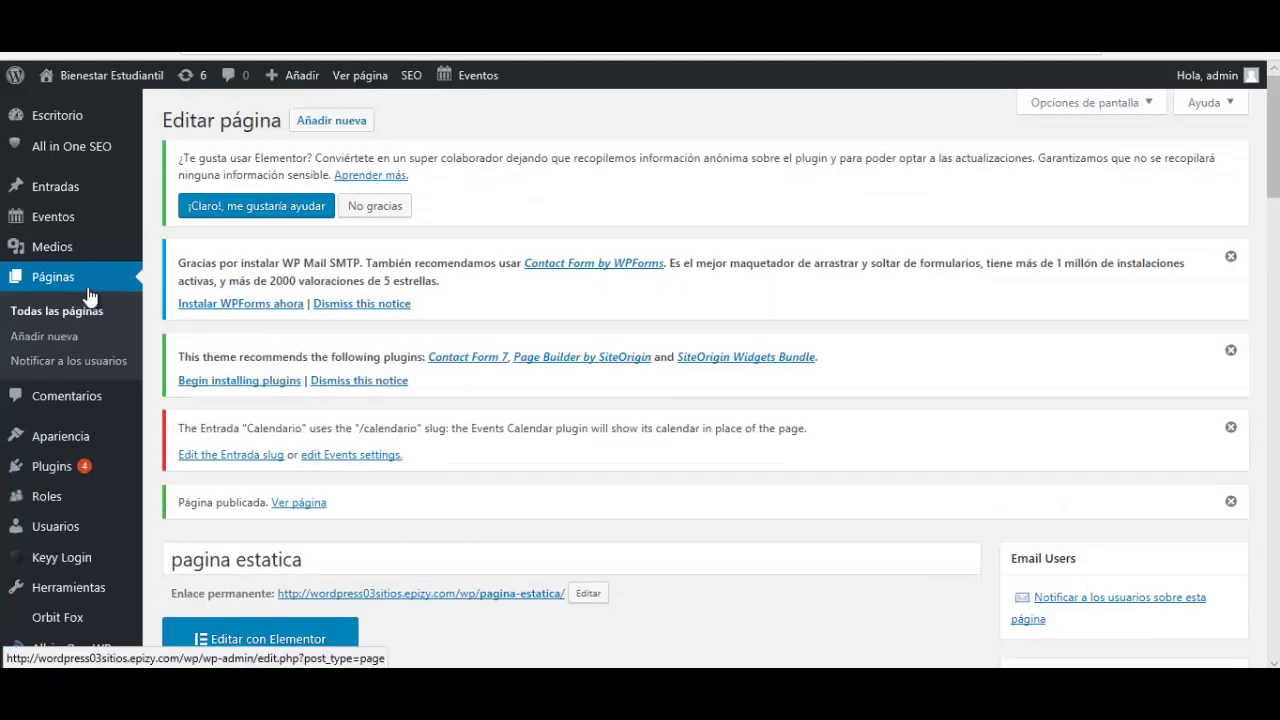
Add another new page titled "blog" with an empty body and publish it.
{"action": "left_click", "coordinate": [330, 122]}
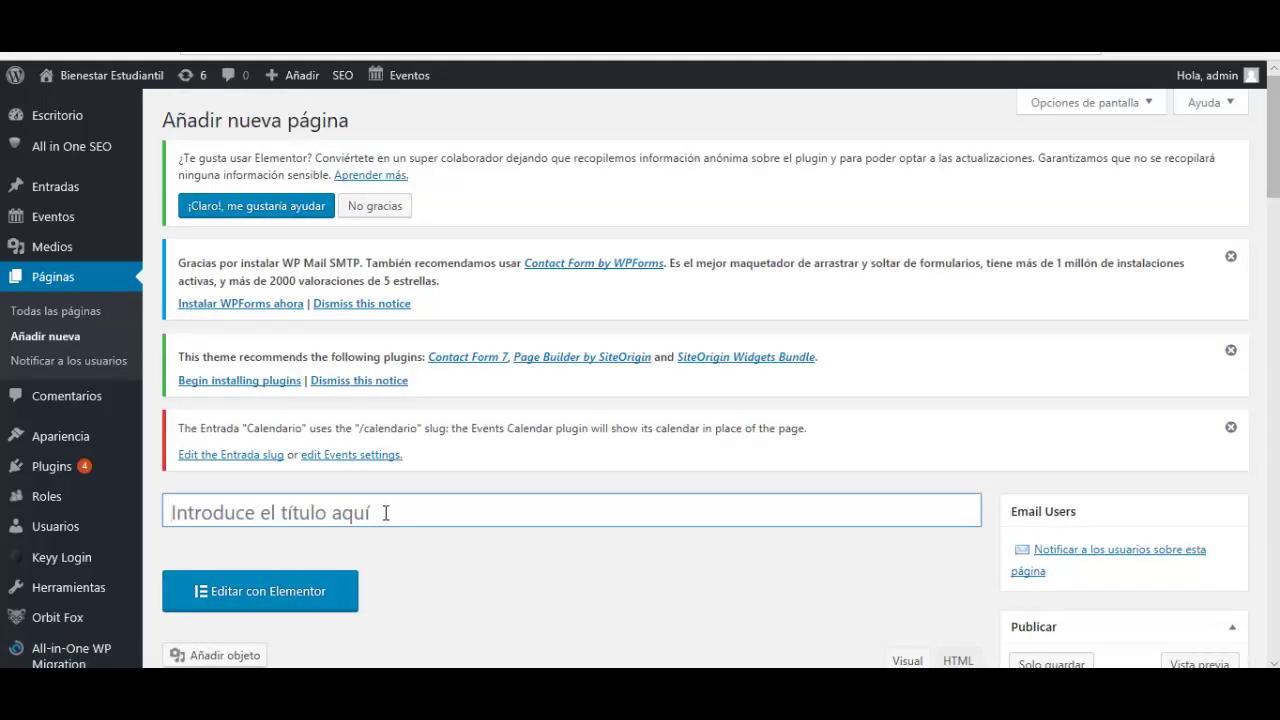
{"action": "type", "text": "blog"}
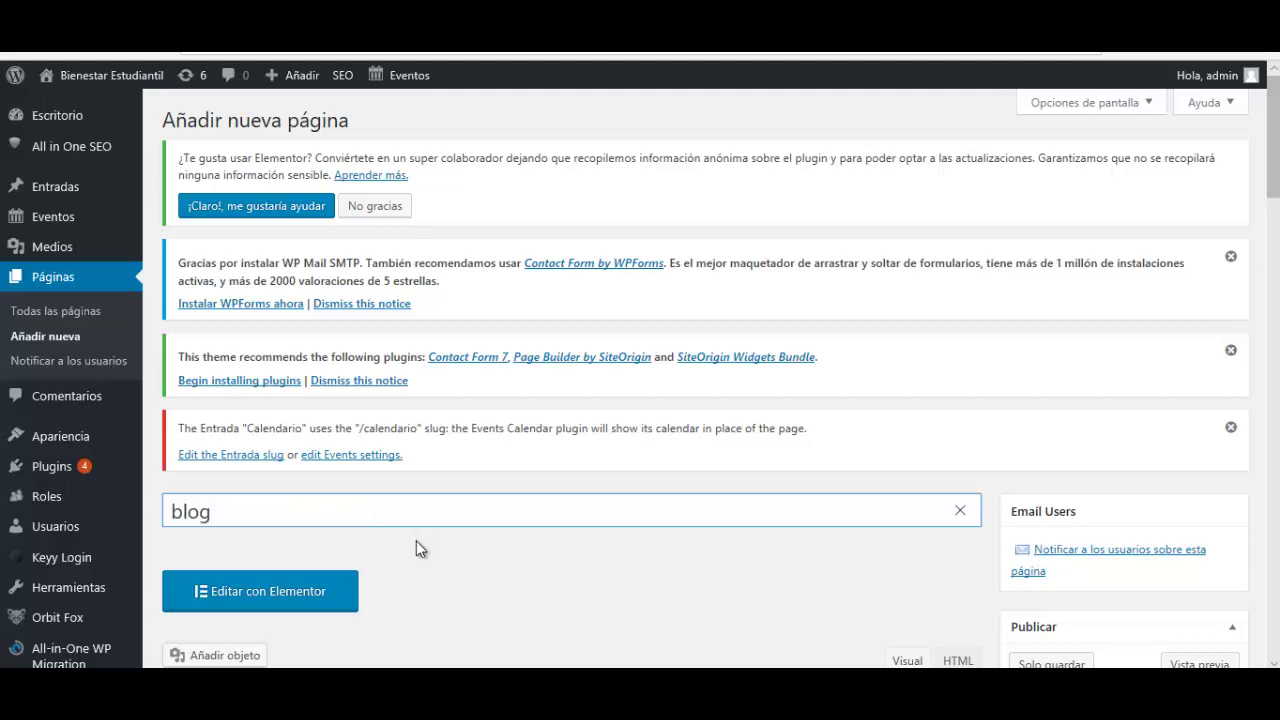
{"action": "left_click", "coordinate": [416, 540]}
{"action": "scroll", "coordinate": [416, 540], "scroll_direction": "down", "scroll_amount": 2}
{"action": "scroll", "coordinate": [416, 540], "scroll_direction": "down", "scroll_amount": 2}
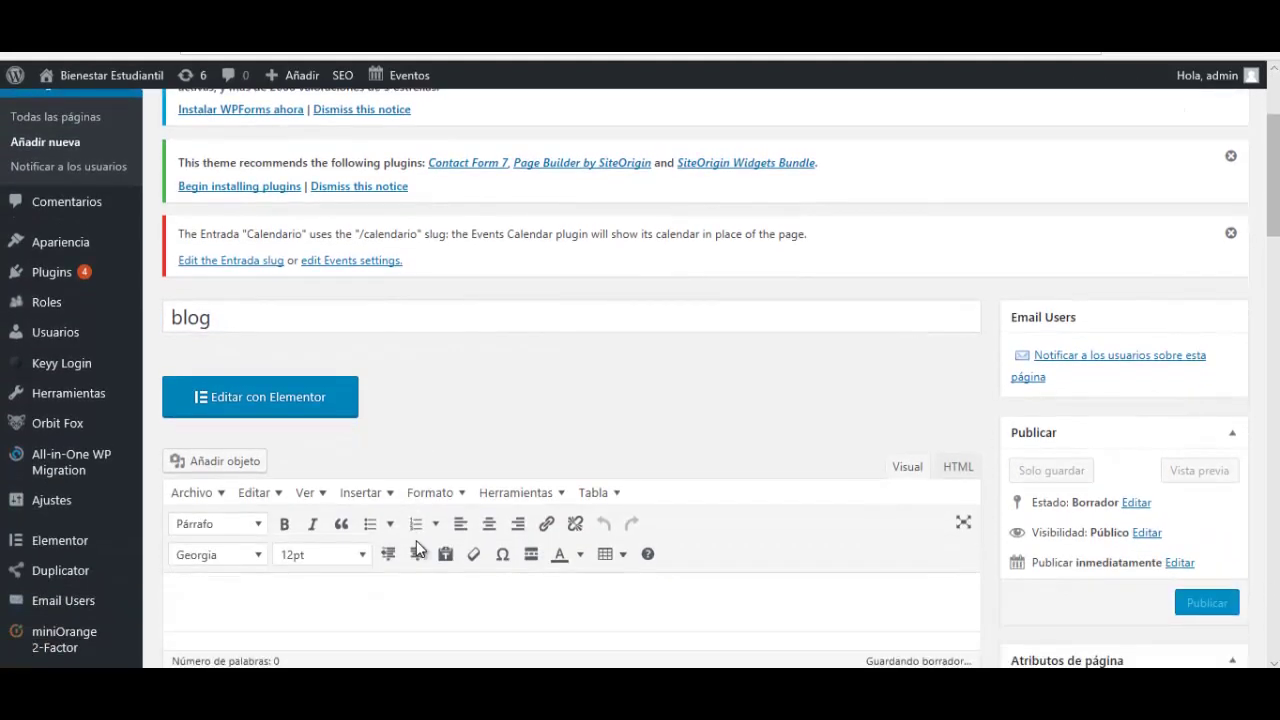
{"action": "scroll", "coordinate": [531, 463], "scroll_direction": "down", "scroll_amount": 4}
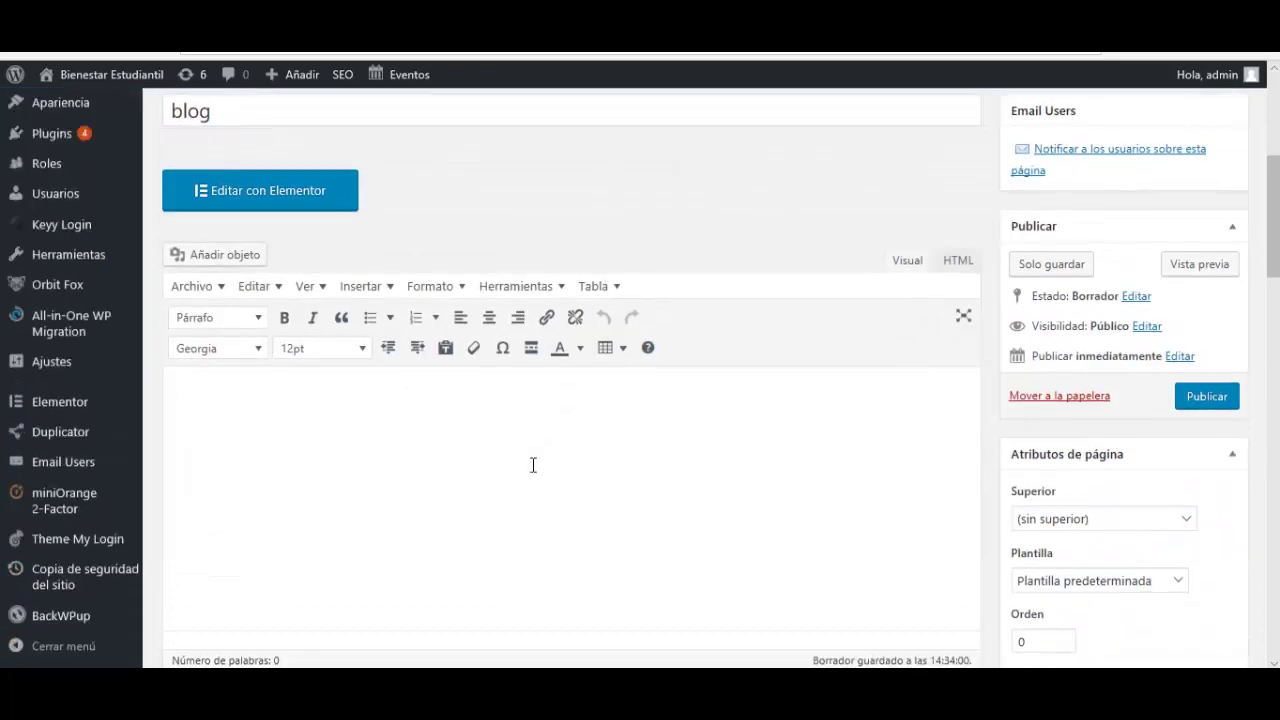
{"action": "scroll", "coordinate": [531, 463], "scroll_direction": "down", "scroll_amount": 9}
{"action": "scroll", "coordinate": [533, 464], "scroll_direction": "up", "scroll_amount": 12}
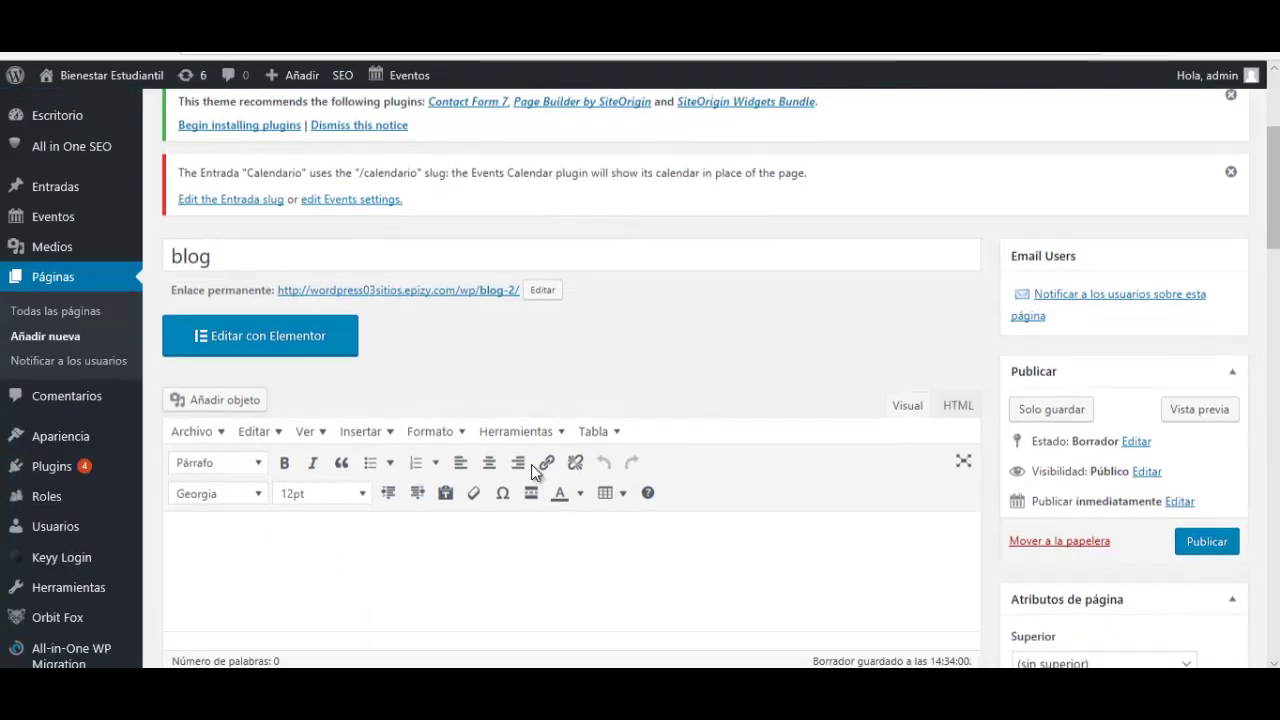
{"action": "left_click", "coordinate": [1220, 564]}
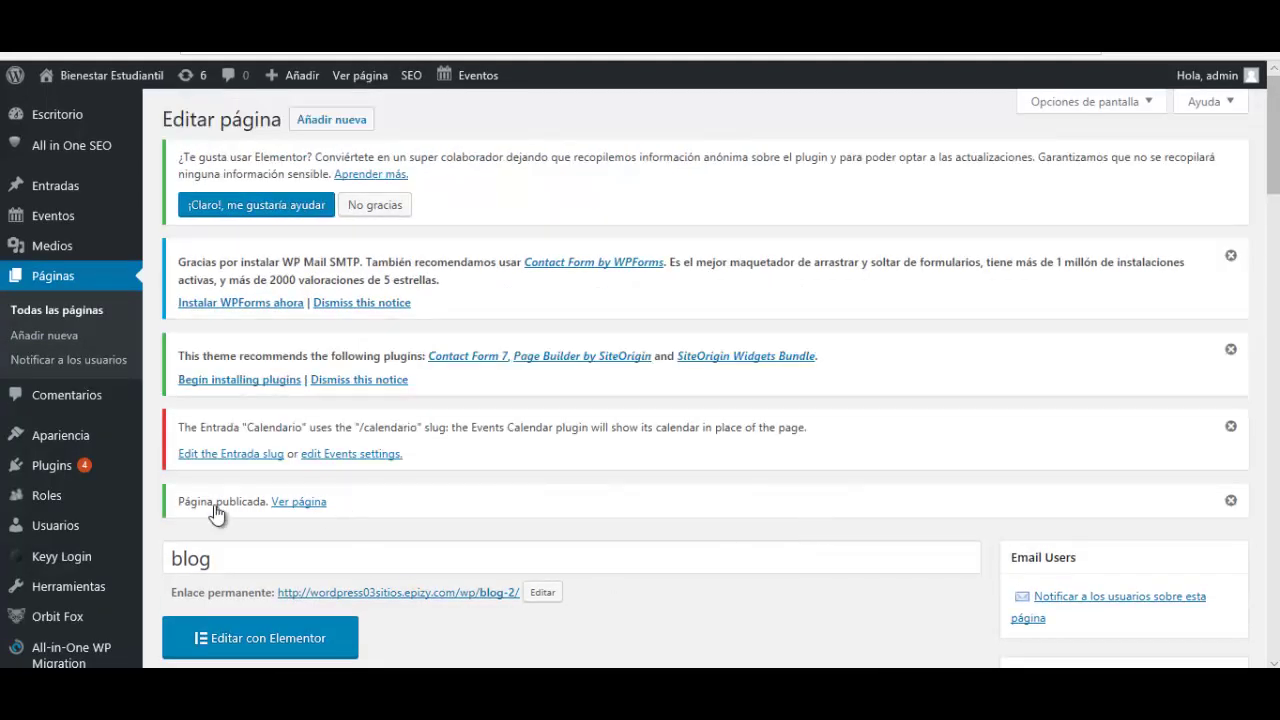
Open the site's reading settings (Lectura).
{"action": "scroll", "coordinate": [101, 409], "scroll_direction": "down", "scroll_amount": 2}
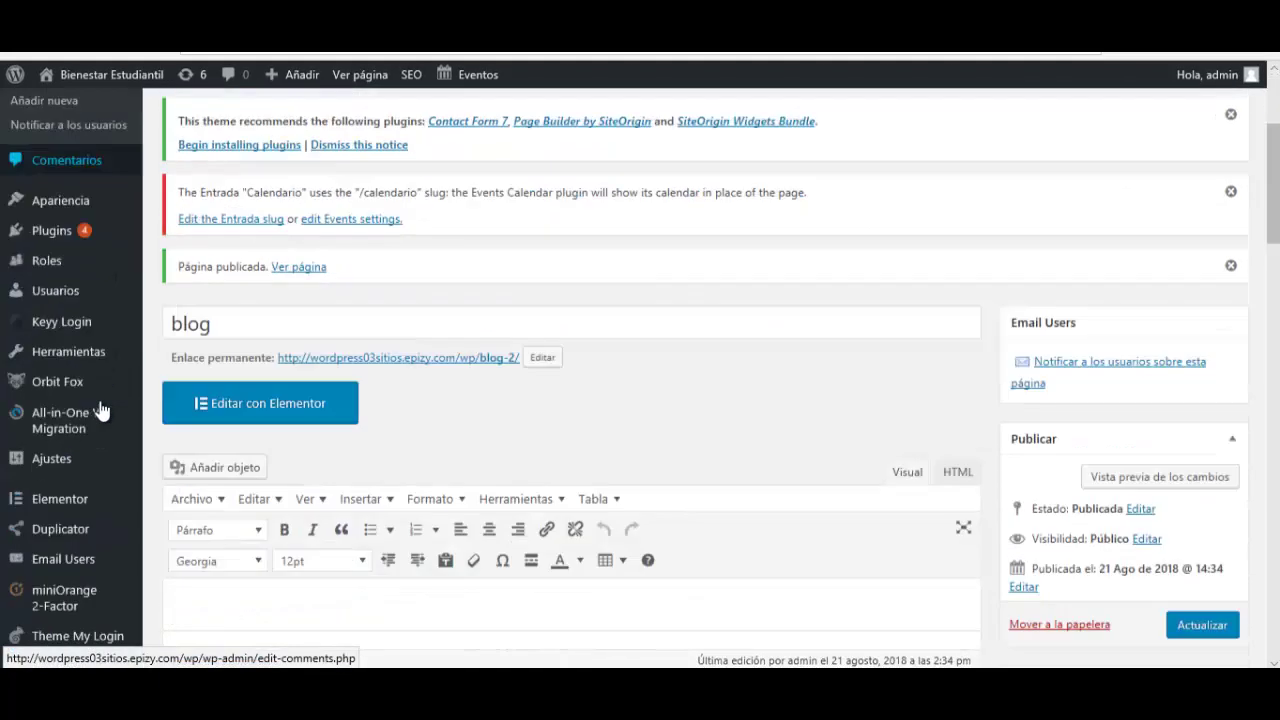
{"action": "scroll", "coordinate": [101, 409], "scroll_direction": "down", "scroll_amount": 3}
{"action": "mouse_move", "coordinate": [80, 628]}
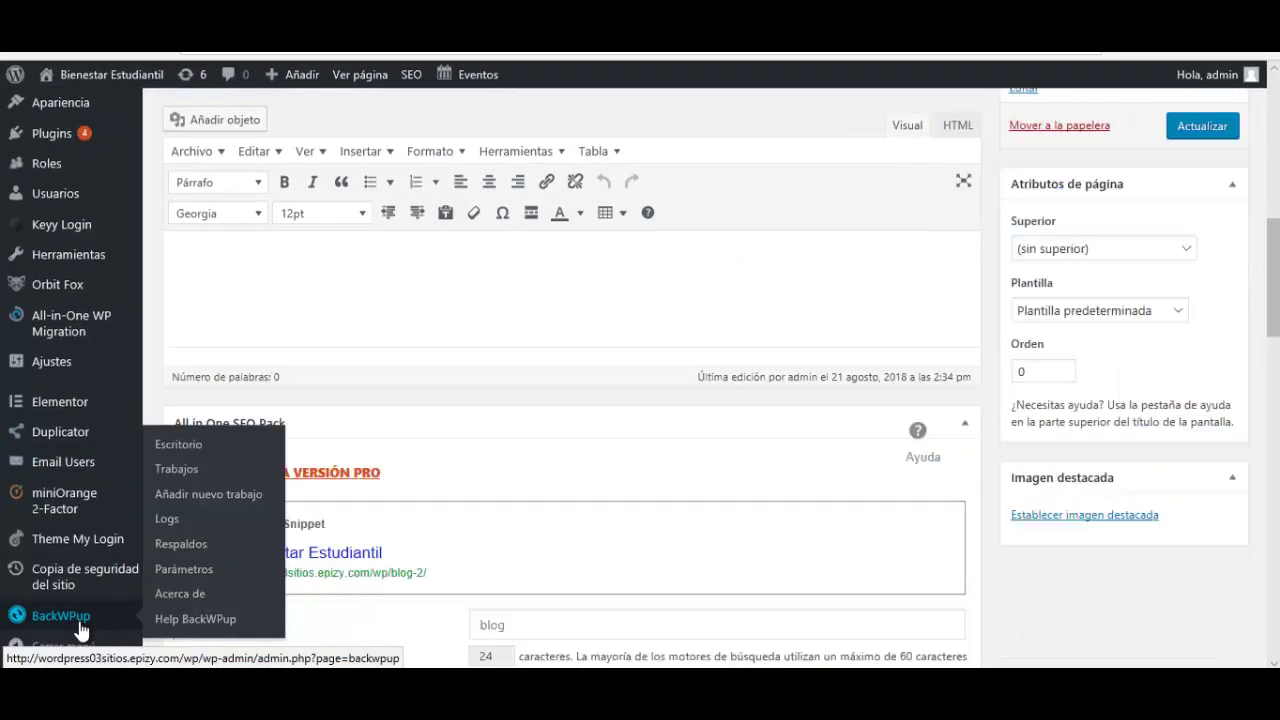
{"action": "scroll", "coordinate": [80, 628], "scroll_direction": "down", "scroll_amount": 2}
{"action": "mouse_move", "coordinate": [84, 375]}
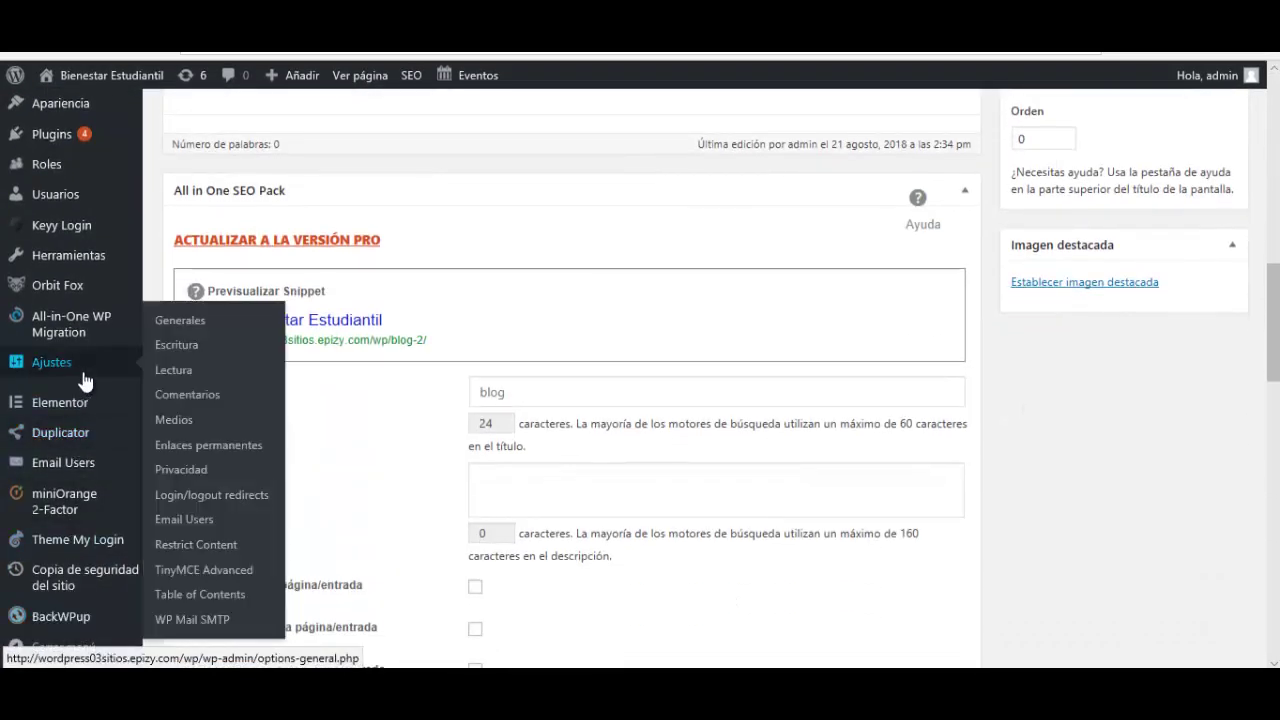
{"action": "left_click", "coordinate": [174, 370]}
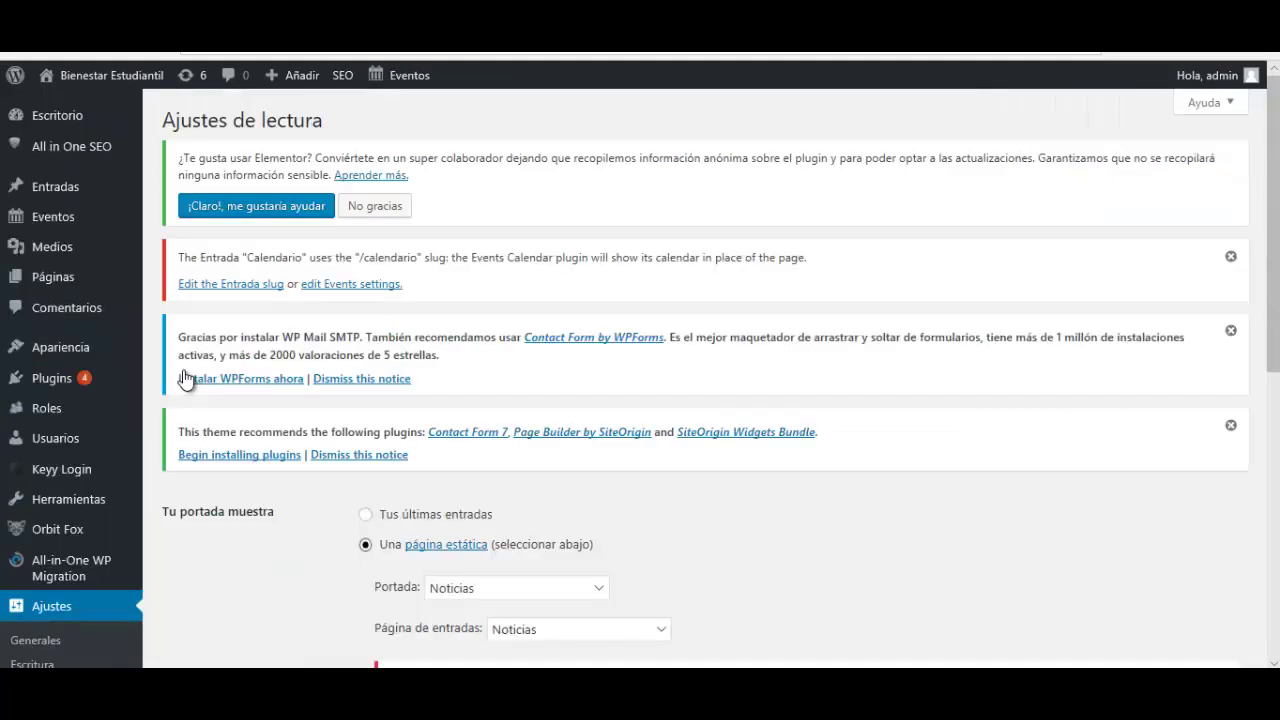
Choose "pagina estatica" as the static front page (Portada) in the reading settings.
{"action": "scroll", "coordinate": [550, 543], "scroll_direction": "down", "scroll_amount": 2}
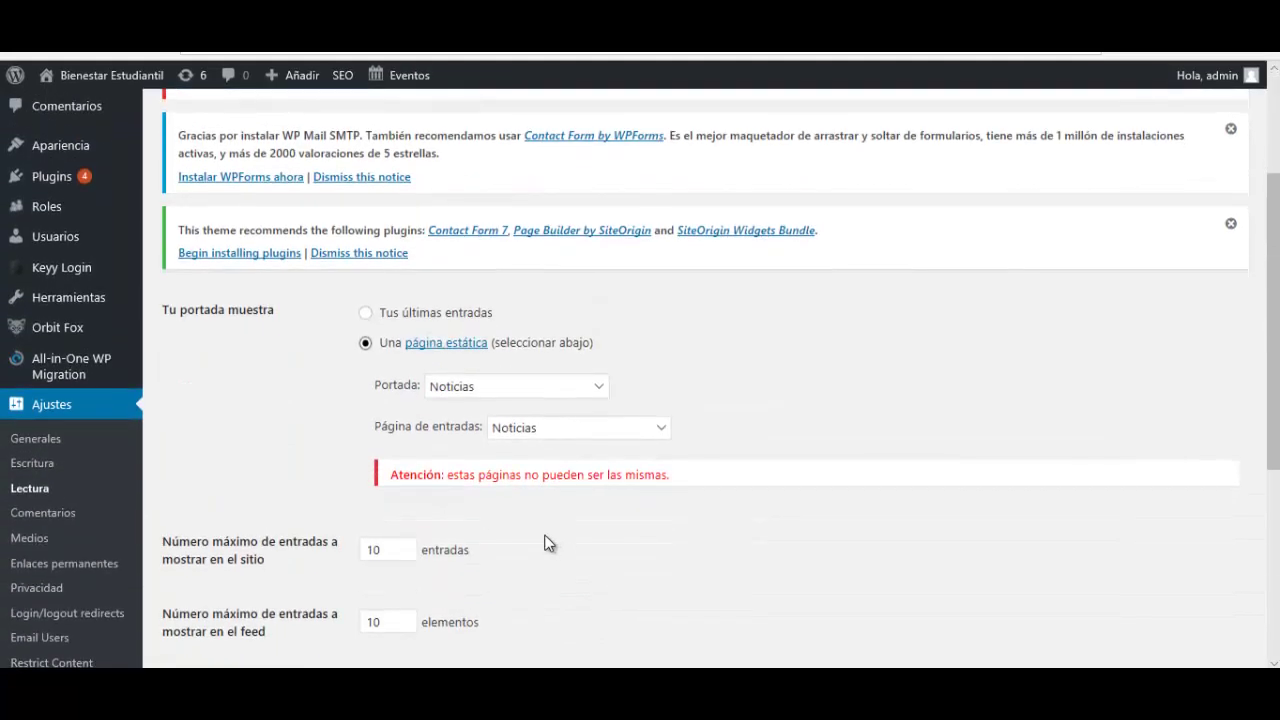
{"action": "left_click", "coordinate": [601, 389]}
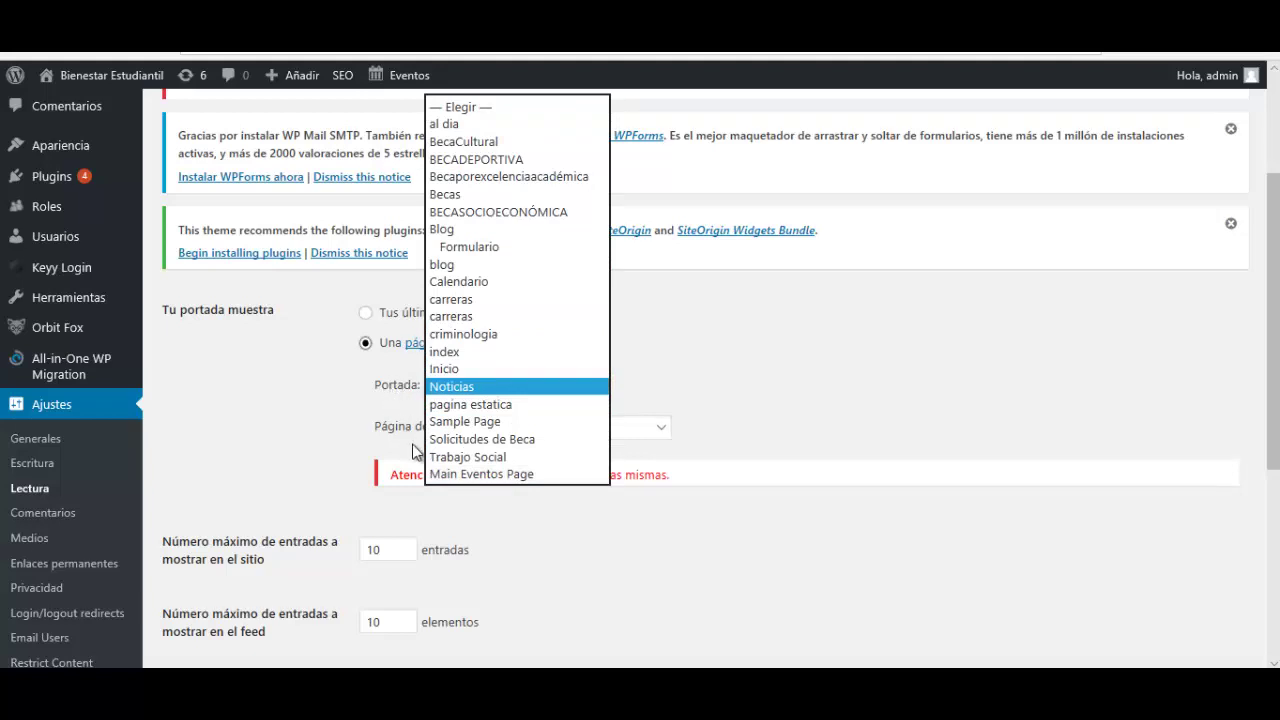
{"action": "left_click", "coordinate": [530, 406]}
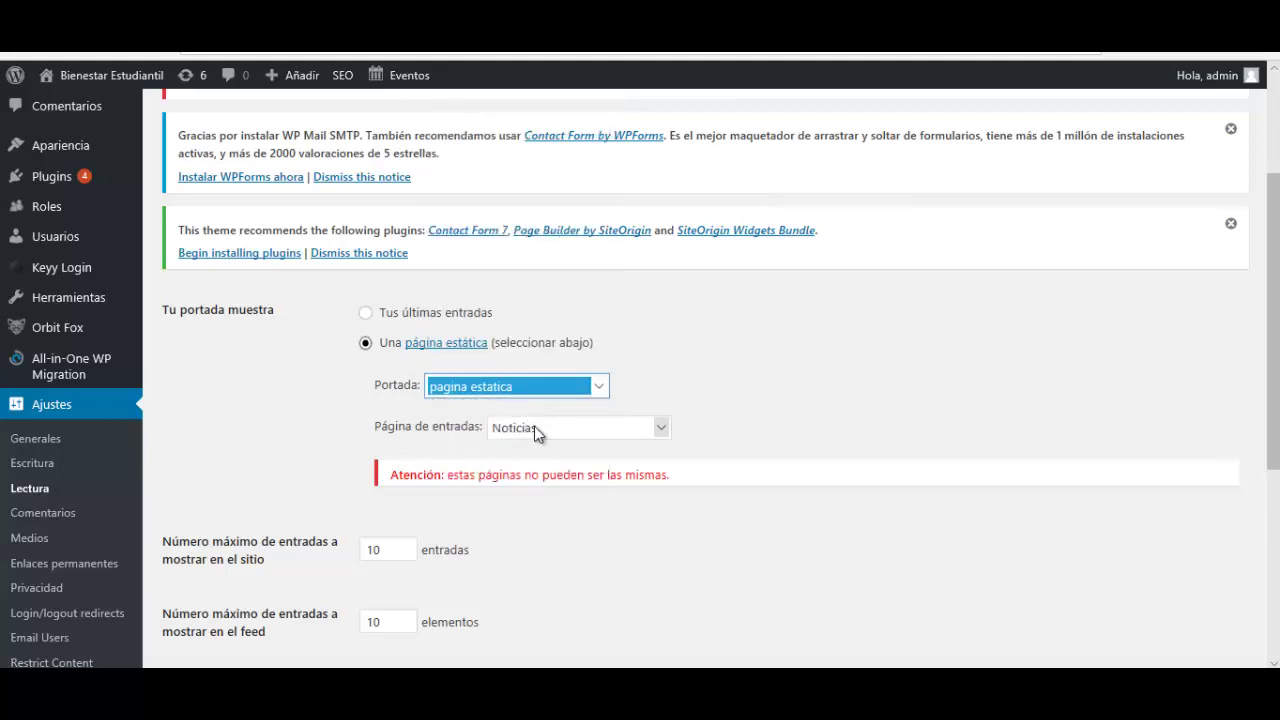
Choose the lowercase "blog" page as the posts page (Página de entradas) and save the reading settings.
{"action": "left_click", "coordinate": [556, 428]}
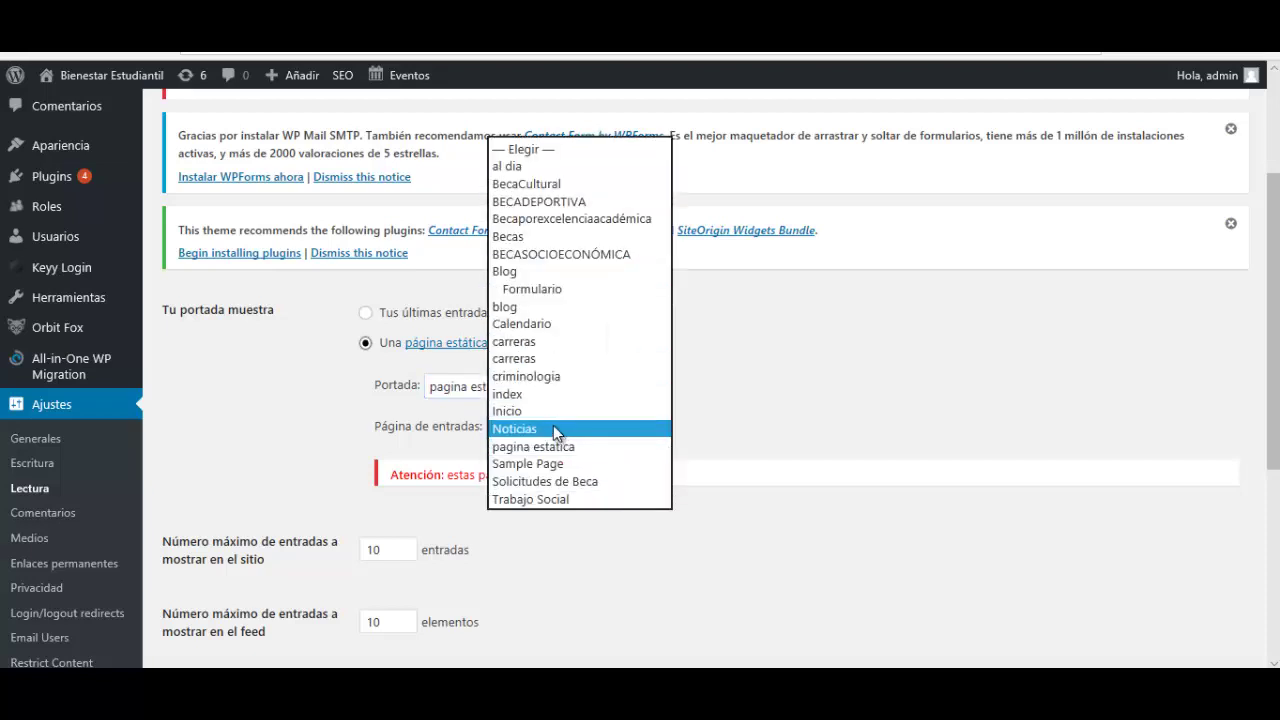
{"action": "left_click", "coordinate": [530, 310]}
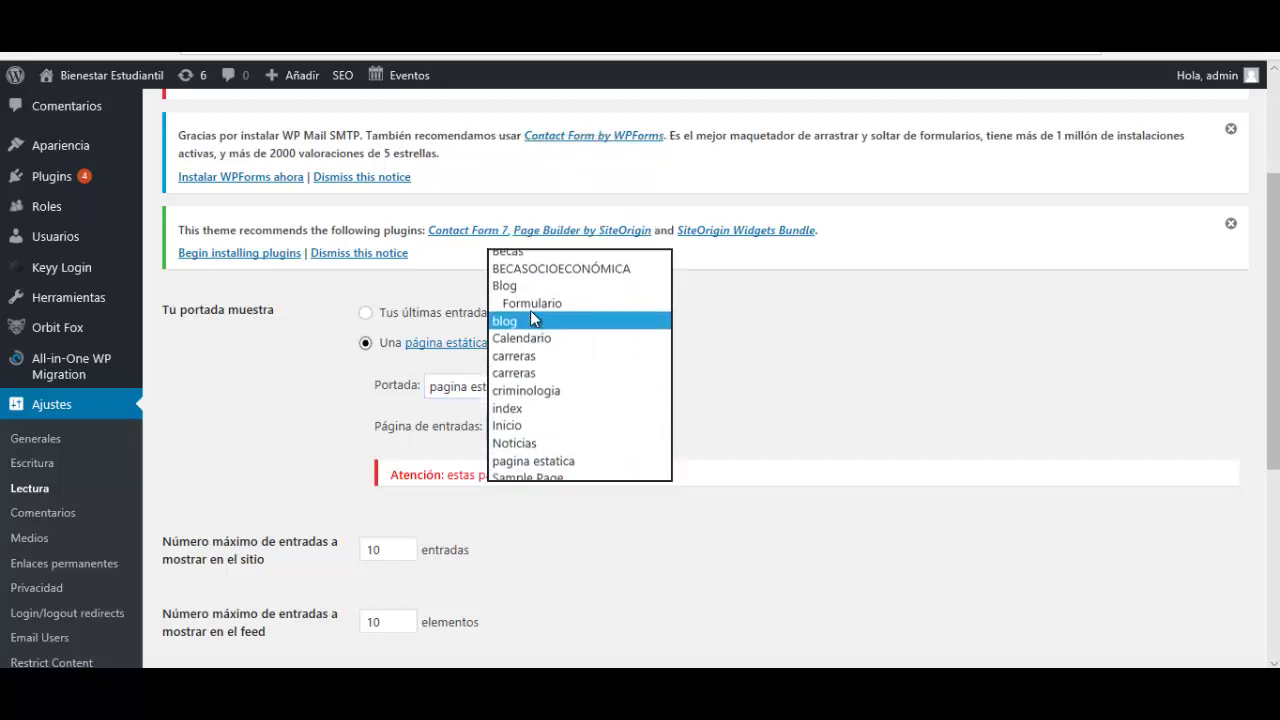
{"action": "left_click", "coordinate": [612, 366]}
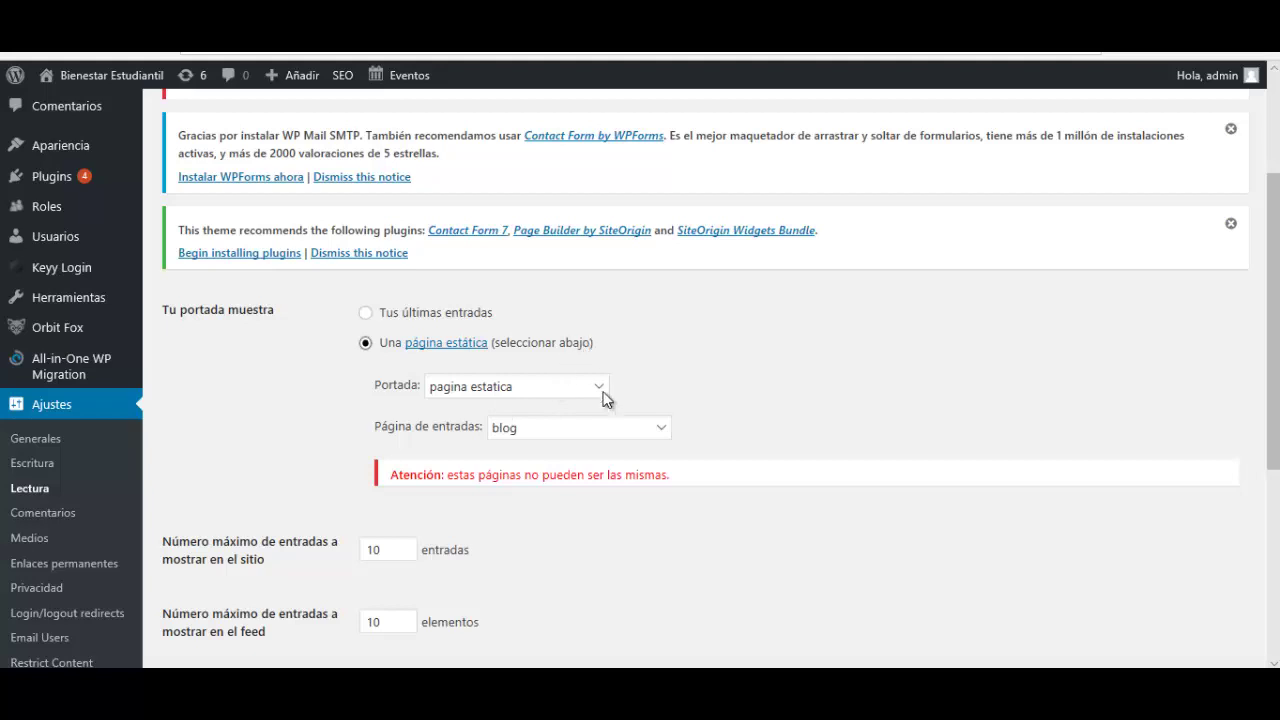
{"action": "scroll", "coordinate": [533, 440], "scroll_direction": "down", "scroll_amount": 4}
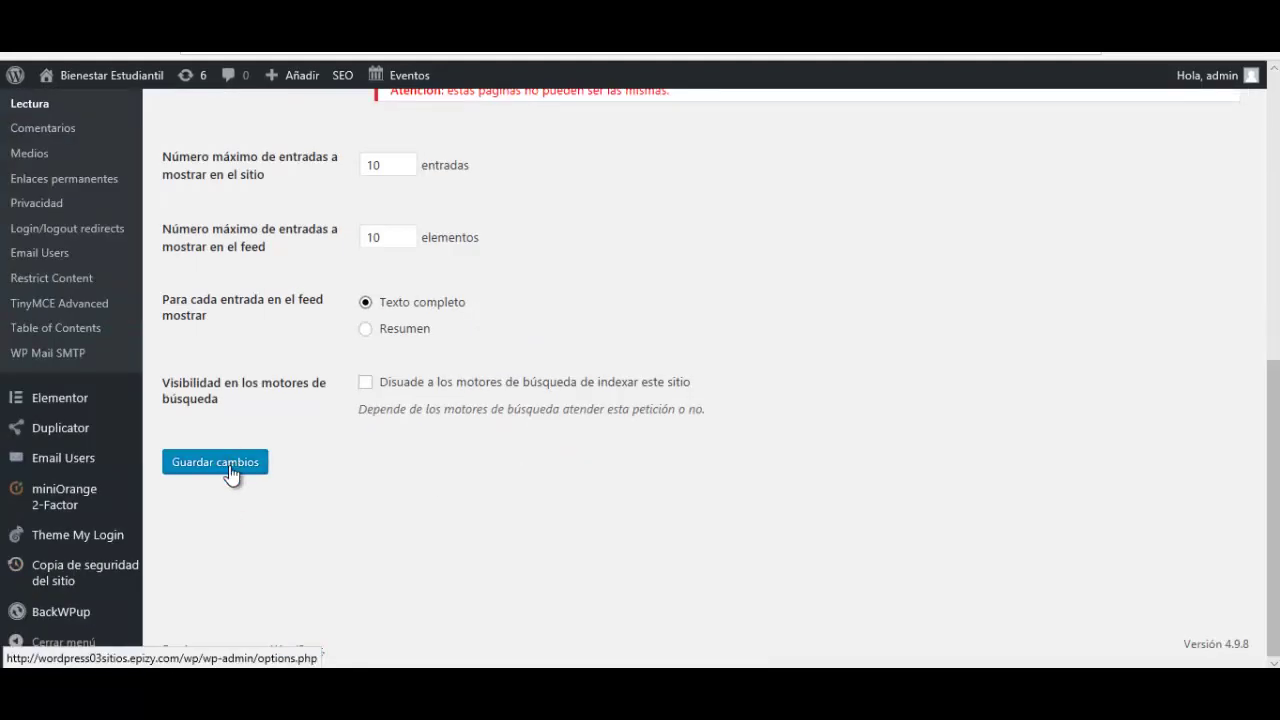
{"action": "scroll", "coordinate": [367, 371], "scroll_direction": "up", "scroll_amount": 1}
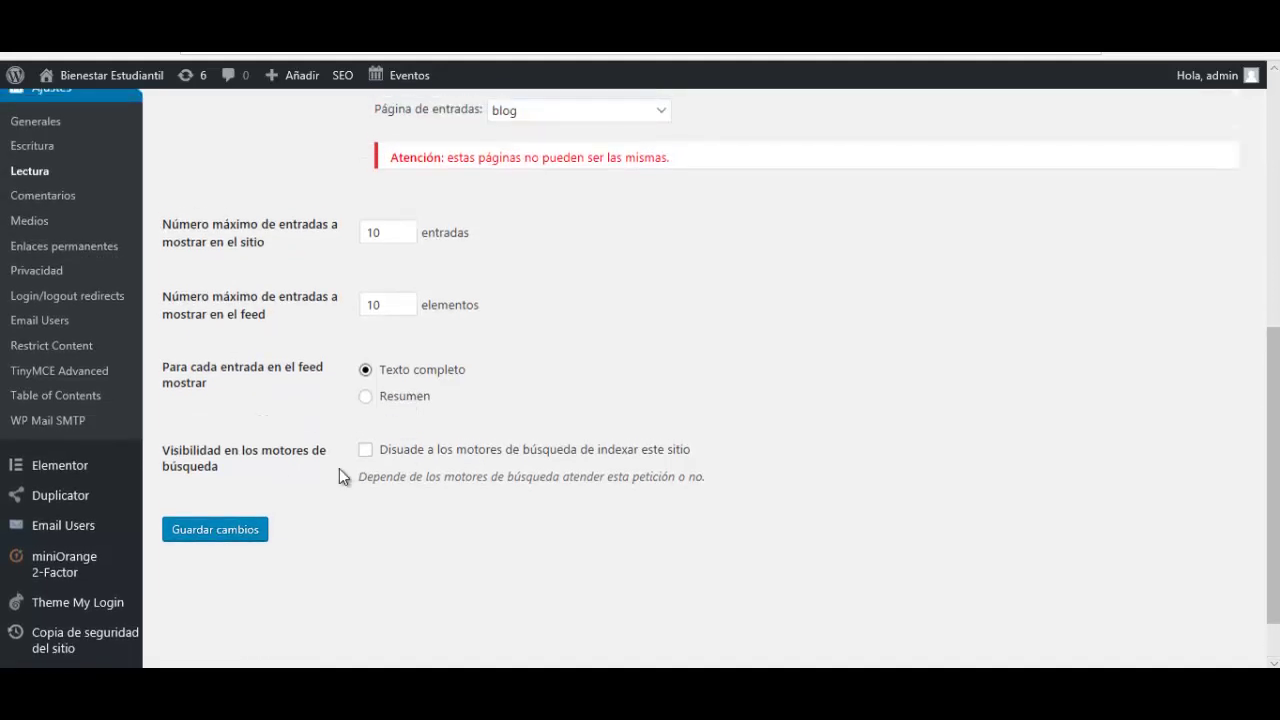
{"action": "left_click", "coordinate": [216, 539]}
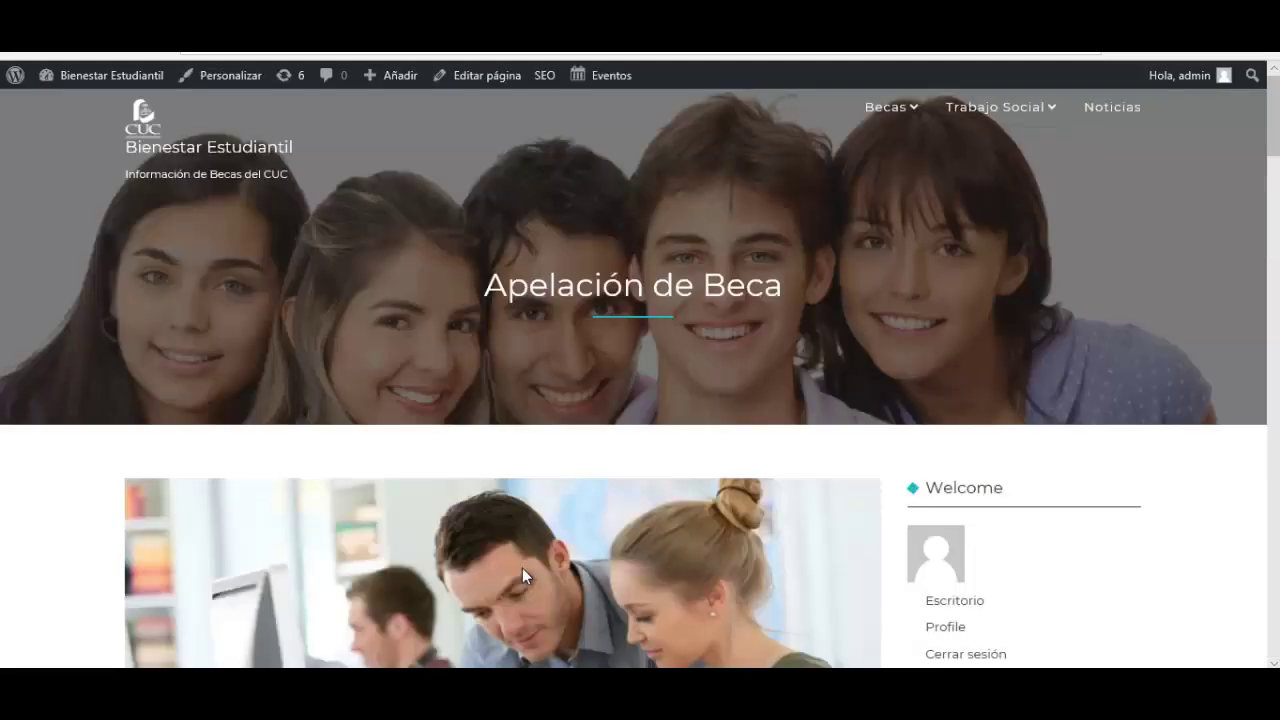
Examine the content and post entries shown on the site's public page, from the header image down to the last stories.
{"action": "scroll", "coordinate": [522, 568], "scroll_direction": "down", "scroll_amount": 3}
{"action": "scroll", "coordinate": [522, 568], "scroll_direction": "down", "scroll_amount": 15}
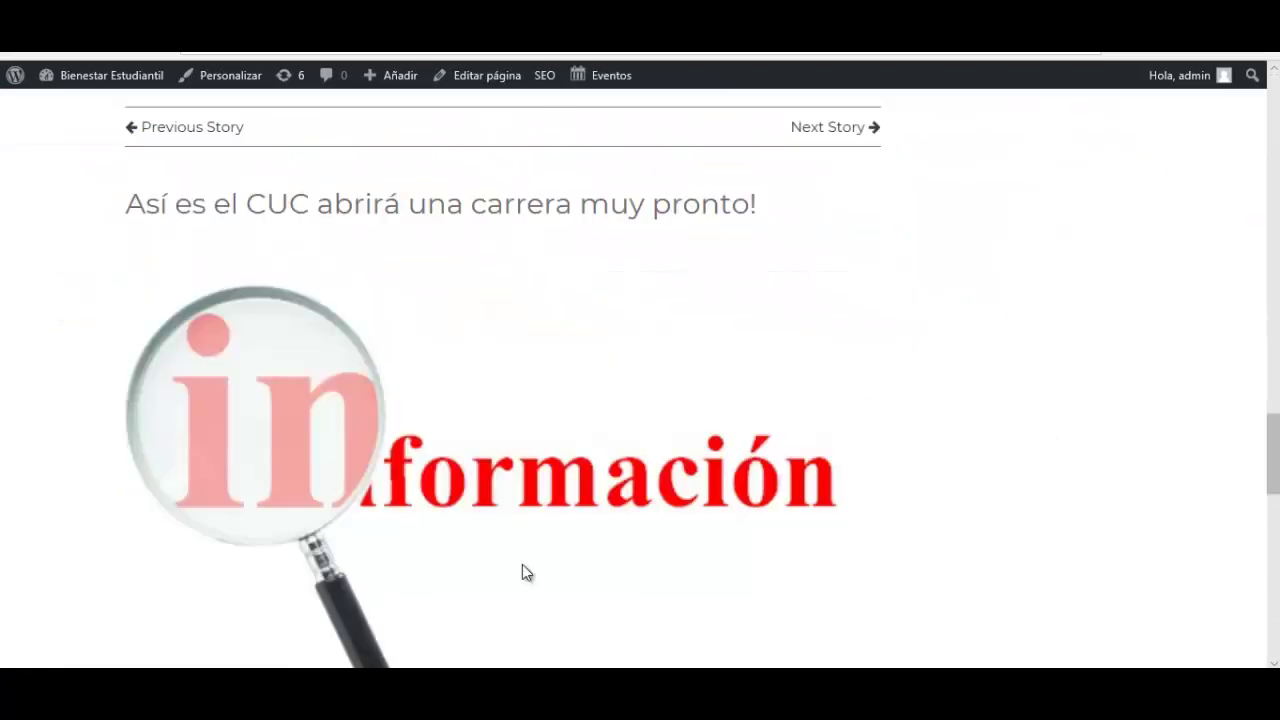
{"action": "scroll", "coordinate": [522, 564], "scroll_direction": "up", "scroll_amount": 10}
{"action": "scroll", "coordinate": [521, 571], "scroll_direction": "up", "scroll_amount": 8}
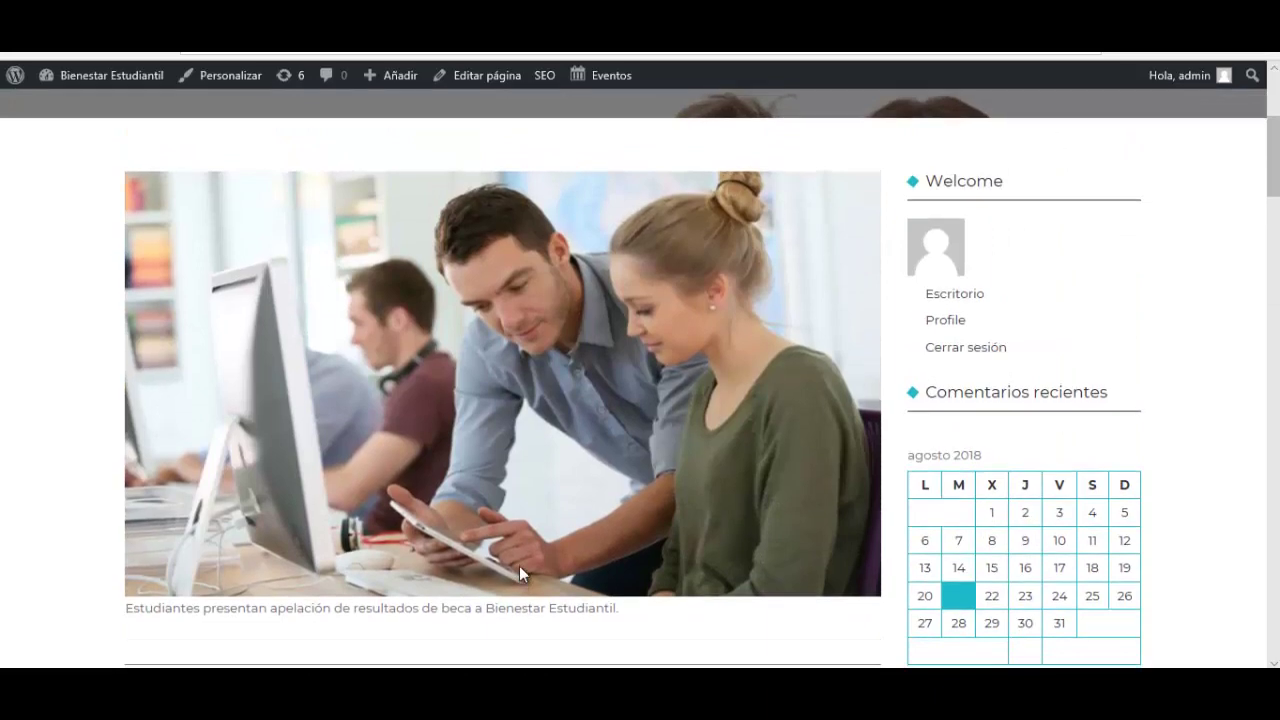
{"action": "scroll", "coordinate": [585, 458], "scroll_direction": "down", "scroll_amount": 3}
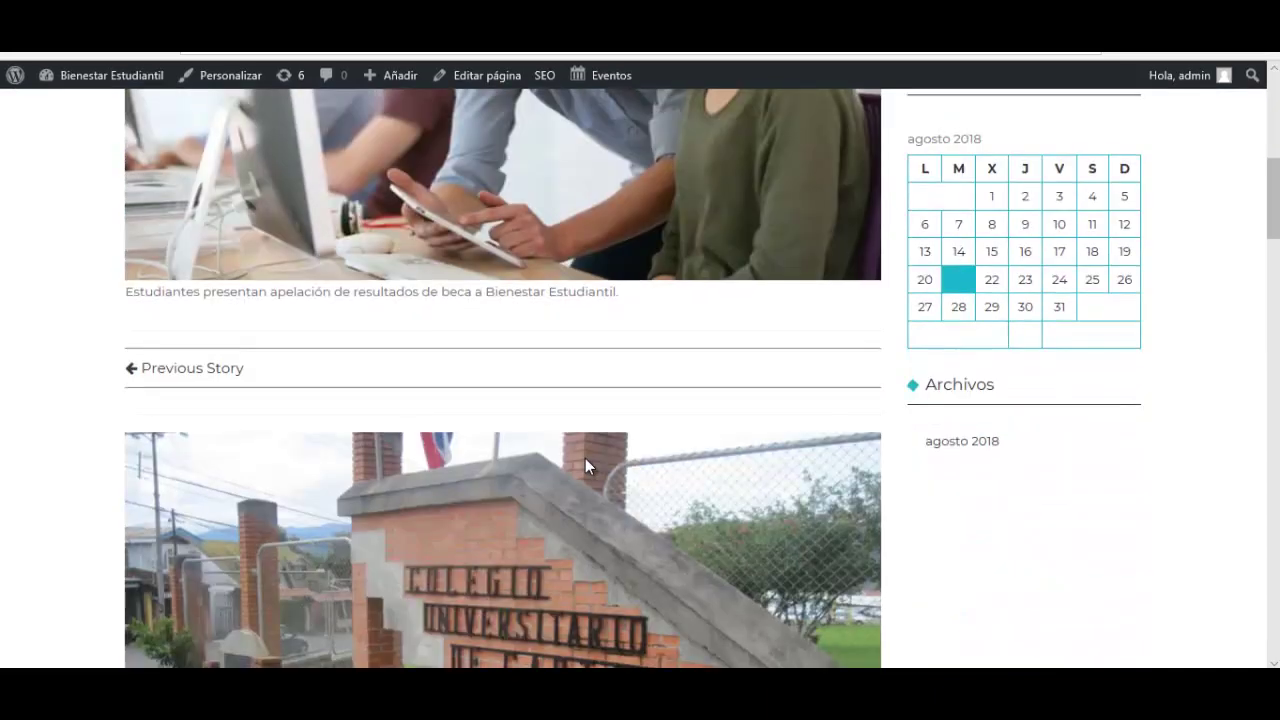
{"action": "scroll", "coordinate": [585, 458], "scroll_direction": "down", "scroll_amount": 3}
{"action": "scroll", "coordinate": [587, 465], "scroll_direction": "down", "scroll_amount": 2}
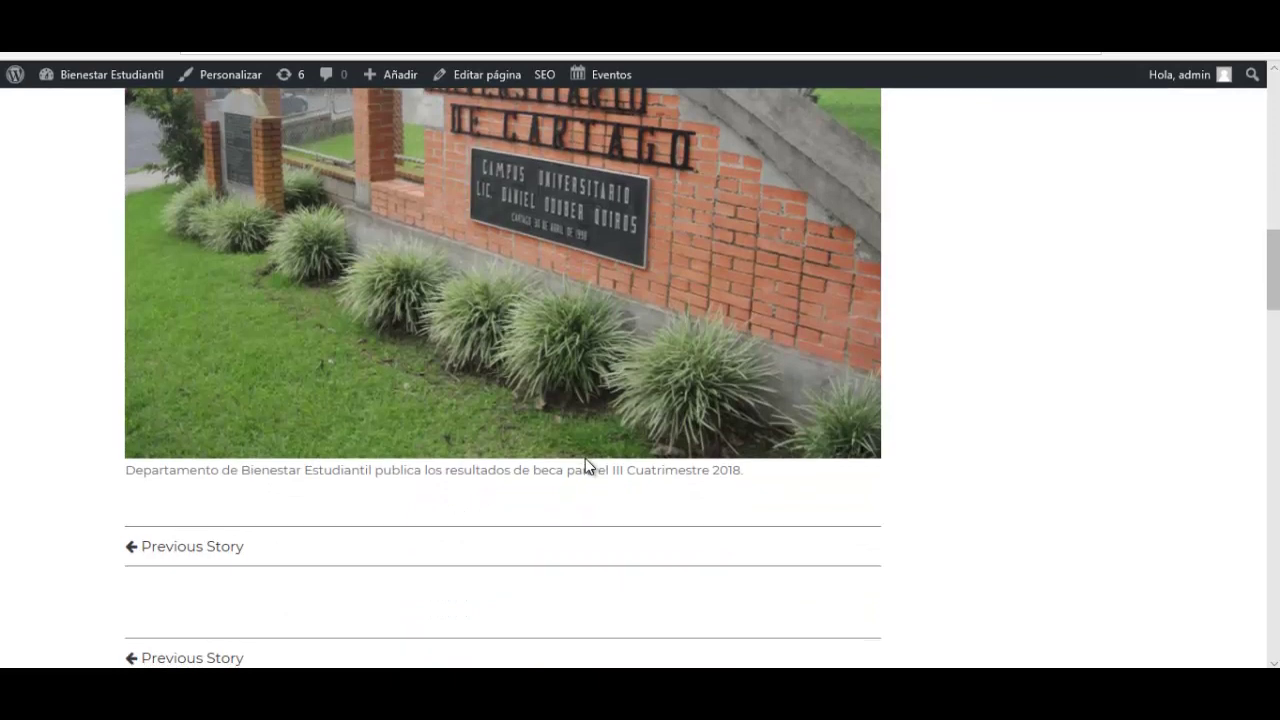
{"action": "scroll", "coordinate": [585, 466], "scroll_direction": "down", "scroll_amount": 5}
{"action": "scroll", "coordinate": [585, 466], "scroll_direction": "down", "scroll_amount": 1}
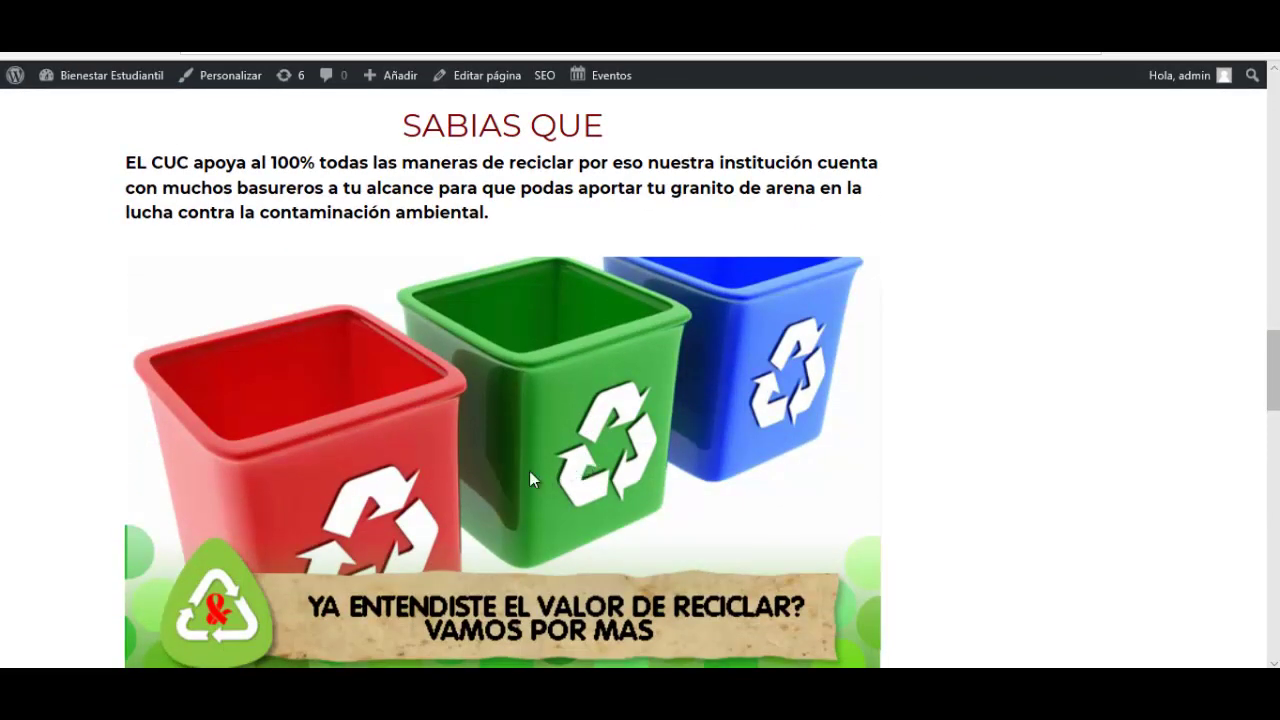
{"action": "scroll", "coordinate": [637, 527], "scroll_direction": "down", "scroll_amount": 3}
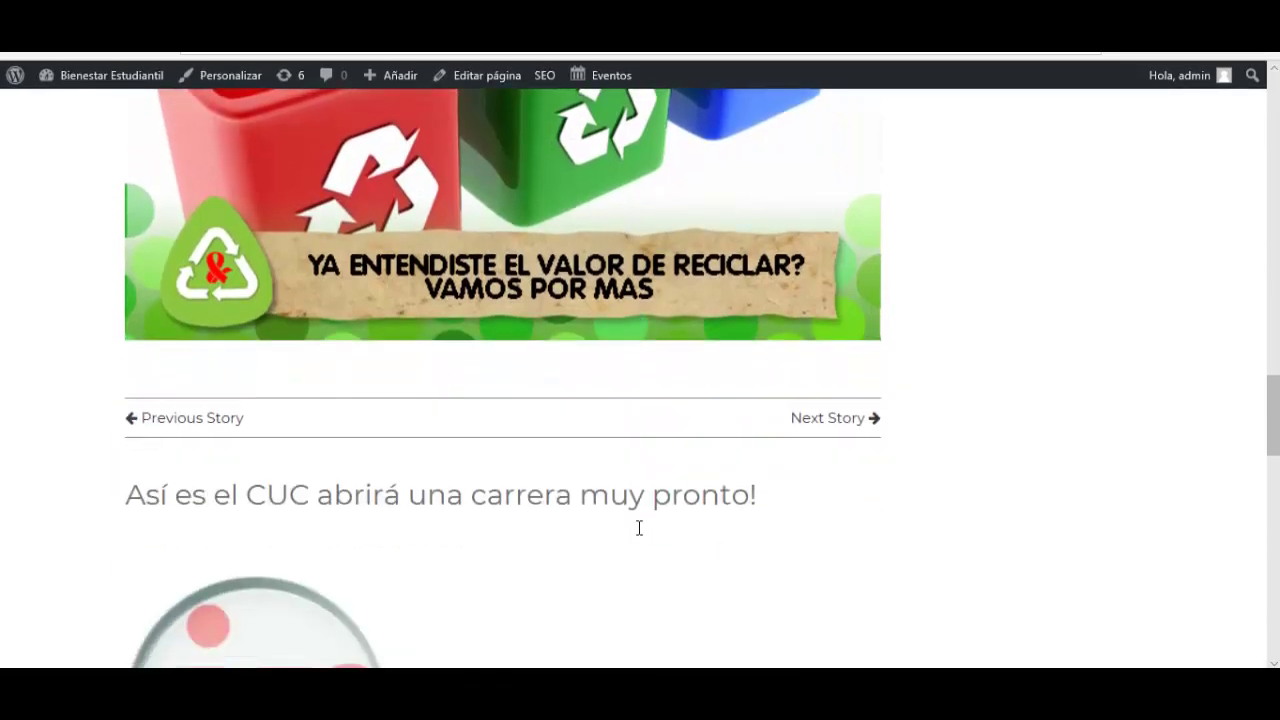
{"action": "scroll", "coordinate": [639, 527], "scroll_direction": "down", "scroll_amount": 14}
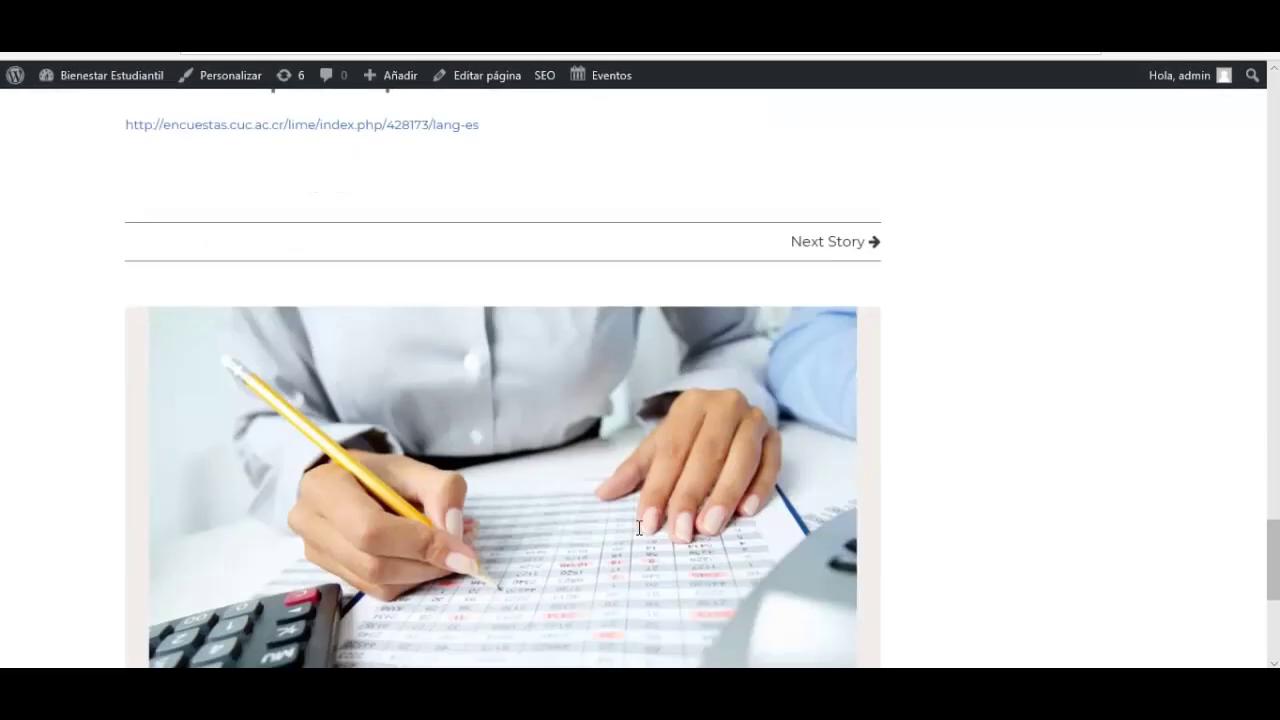
{"action": "scroll", "coordinate": [639, 527], "scroll_direction": "up", "scroll_amount": 14}
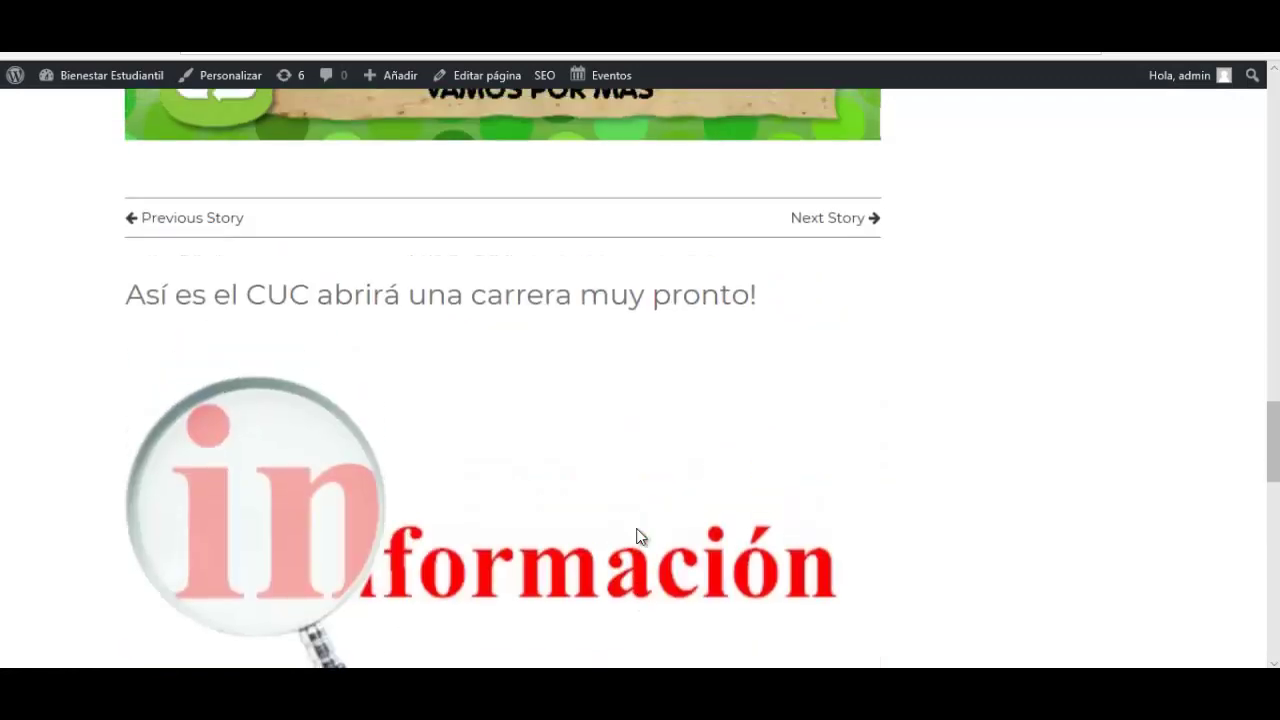
{"action": "scroll", "coordinate": [640, 537], "scroll_direction": "up", "scroll_amount": 5}
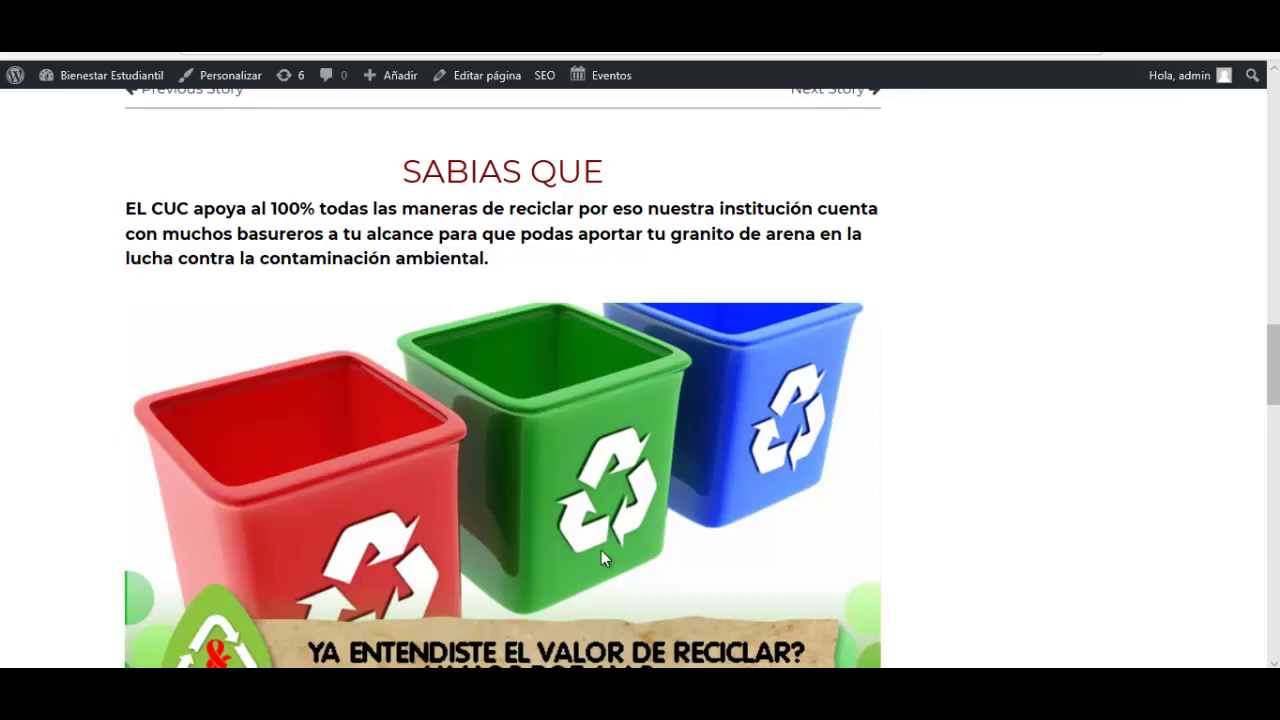
Return to the WordPress administration area and open the list of installed plugins.
{"action": "mouse_move", "coordinate": [9, 91]}
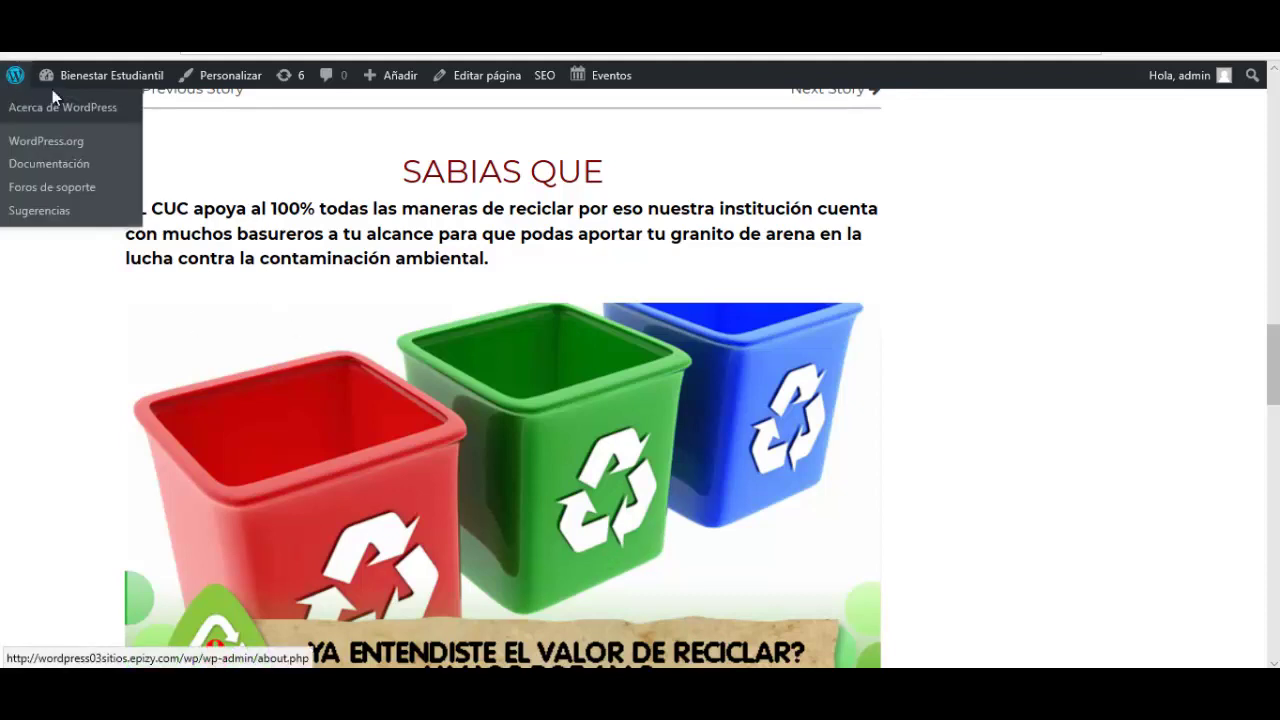
{"action": "left_click", "coordinate": [55, 97]}
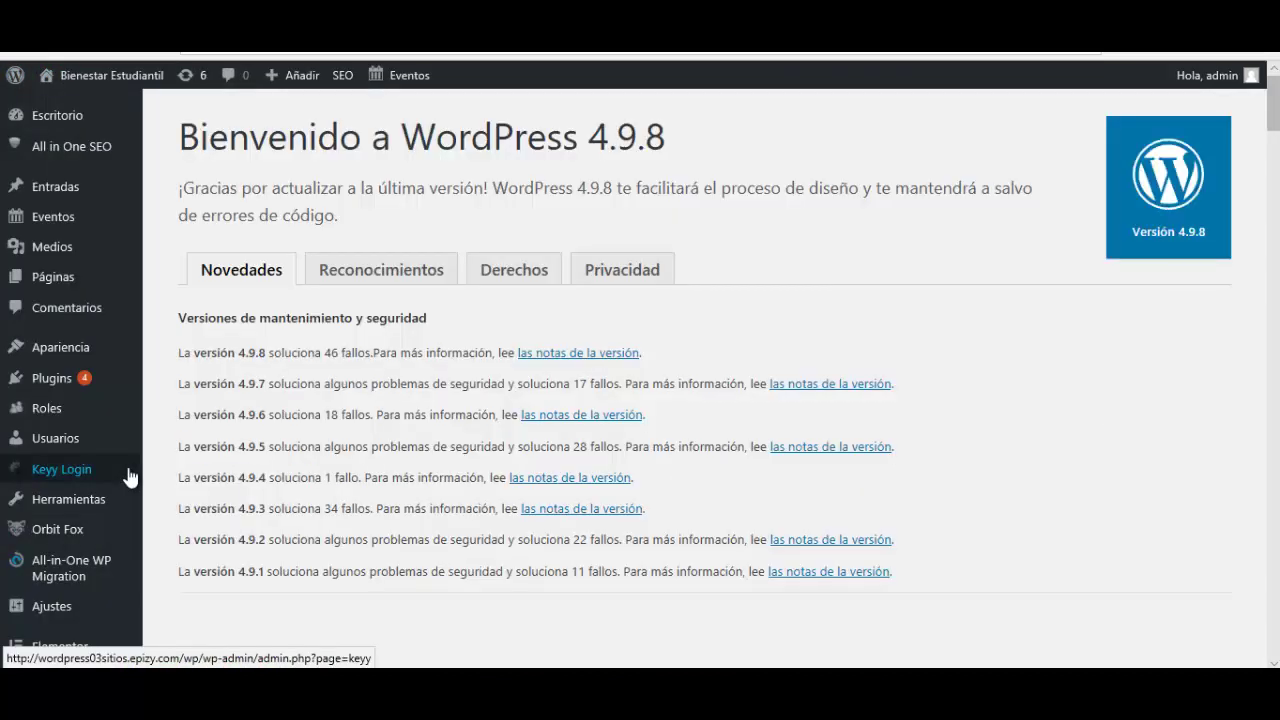
{"action": "mouse_move", "coordinate": [100, 375]}
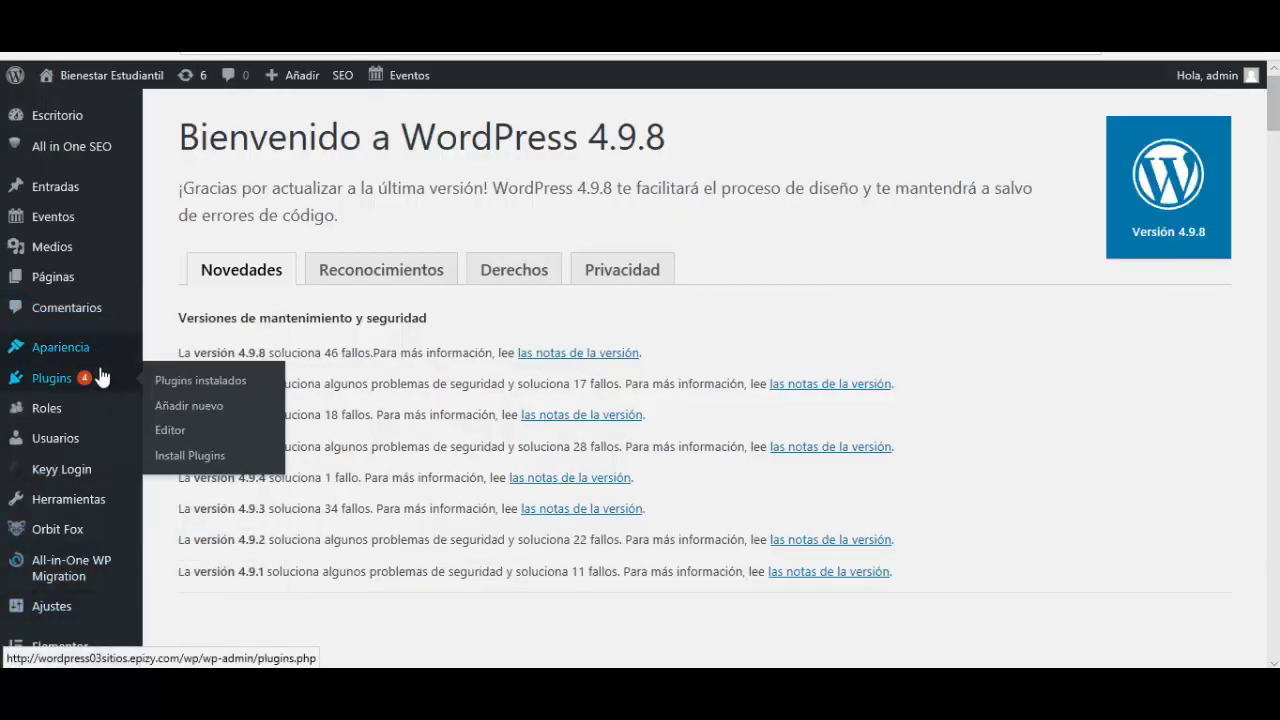
{"action": "left_click", "coordinate": [100, 375]}
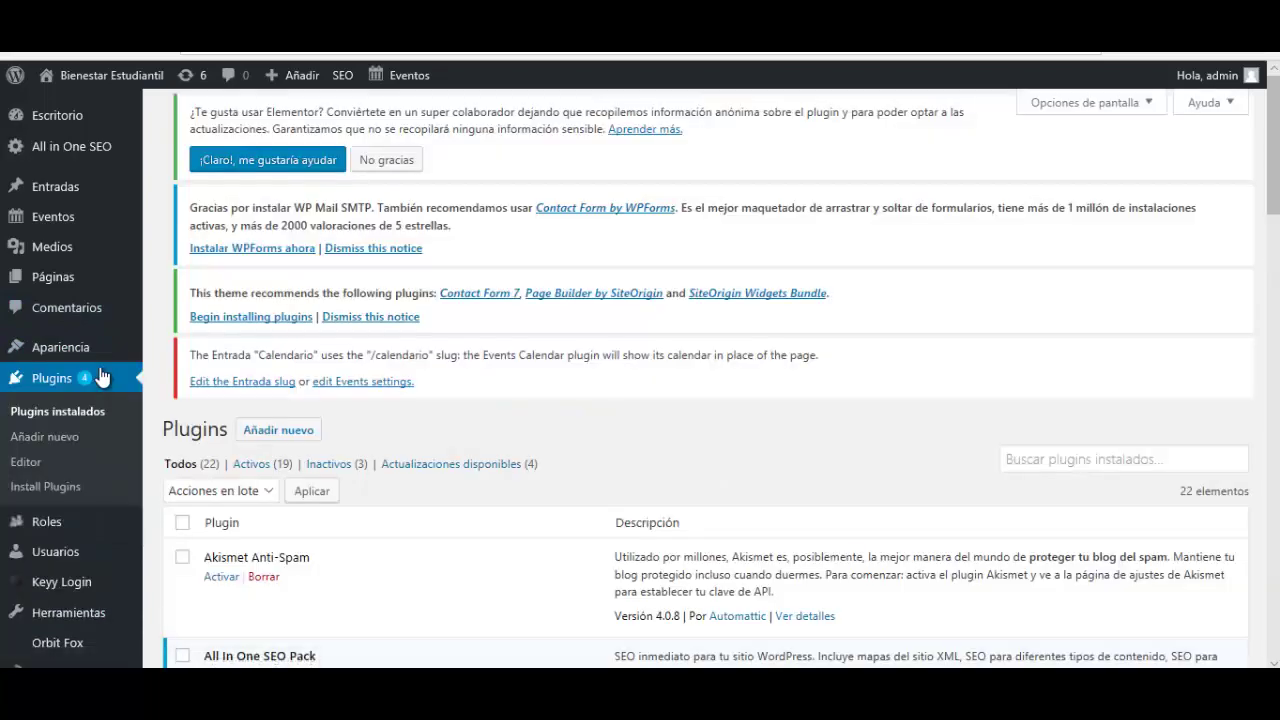
Look through the installed plugins for Restrict Content and select its name in the list.
{"action": "scroll", "coordinate": [438, 570], "scroll_direction": "down", "scroll_amount": 5}
{"action": "scroll", "coordinate": [438, 592], "scroll_direction": "down", "scroll_amount": 3}
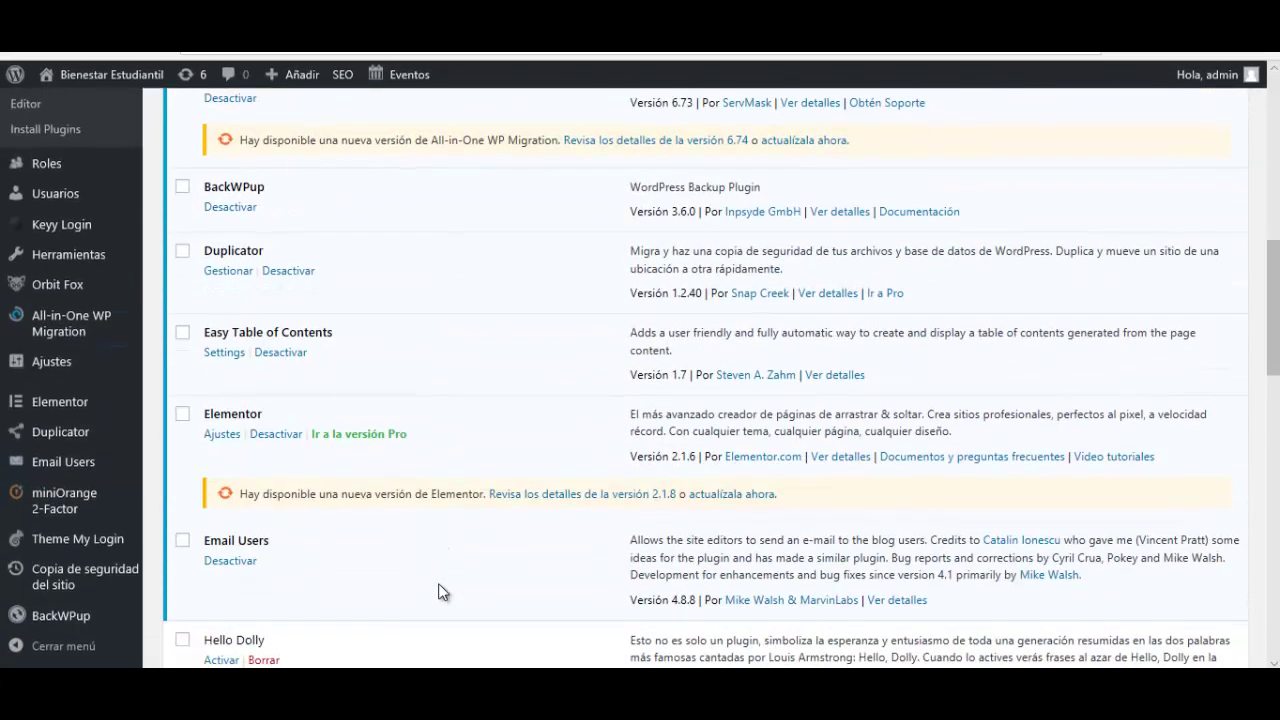
{"action": "scroll", "coordinate": [438, 592], "scroll_direction": "down", "scroll_amount": 1}
{"action": "scroll", "coordinate": [438, 592], "scroll_direction": "down", "scroll_amount": 3}
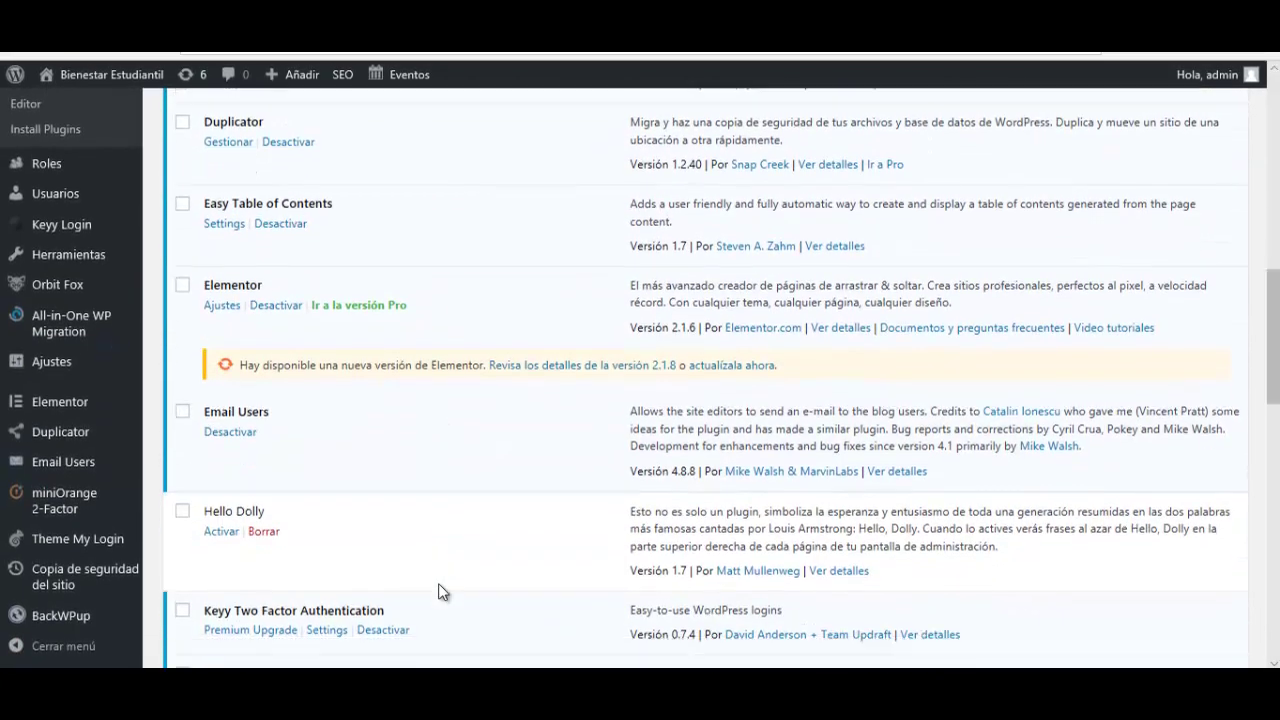
{"action": "scroll", "coordinate": [438, 592], "scroll_direction": "down", "scroll_amount": 1}
{"action": "scroll", "coordinate": [438, 592], "scroll_direction": "down", "scroll_amount": 1}
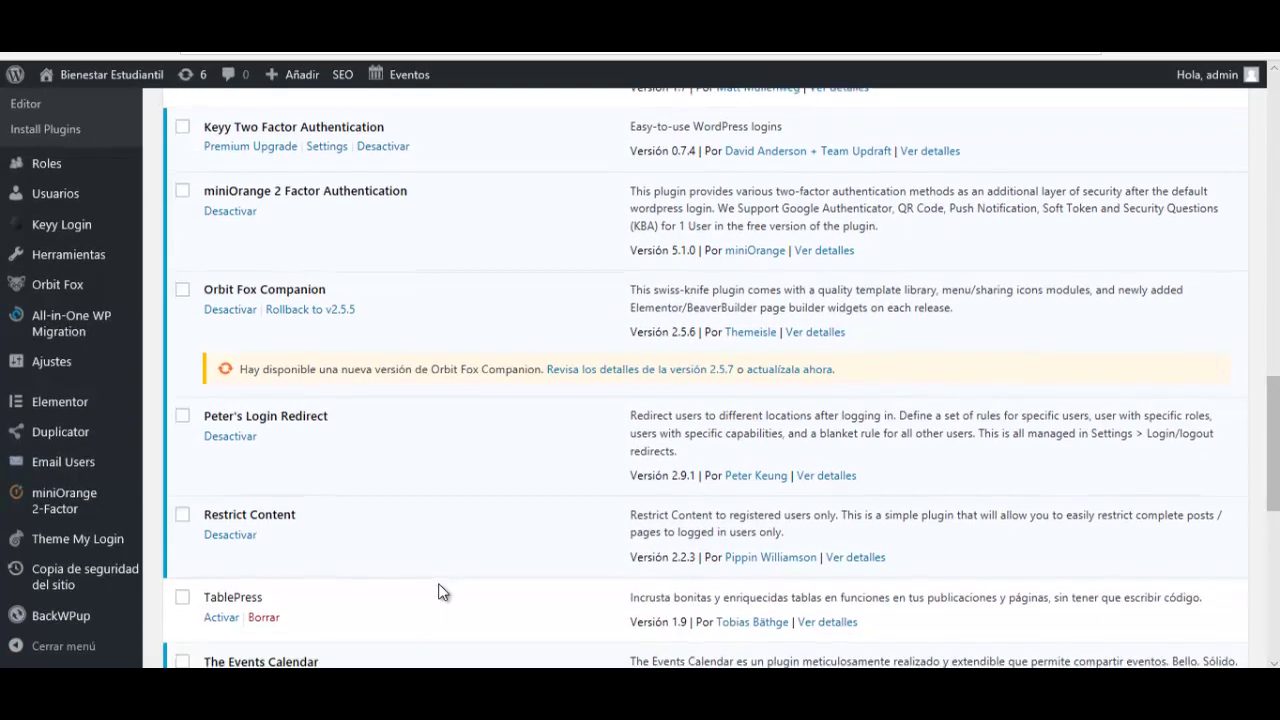
{"action": "scroll", "coordinate": [421, 570], "scroll_direction": "down", "scroll_amount": 1}
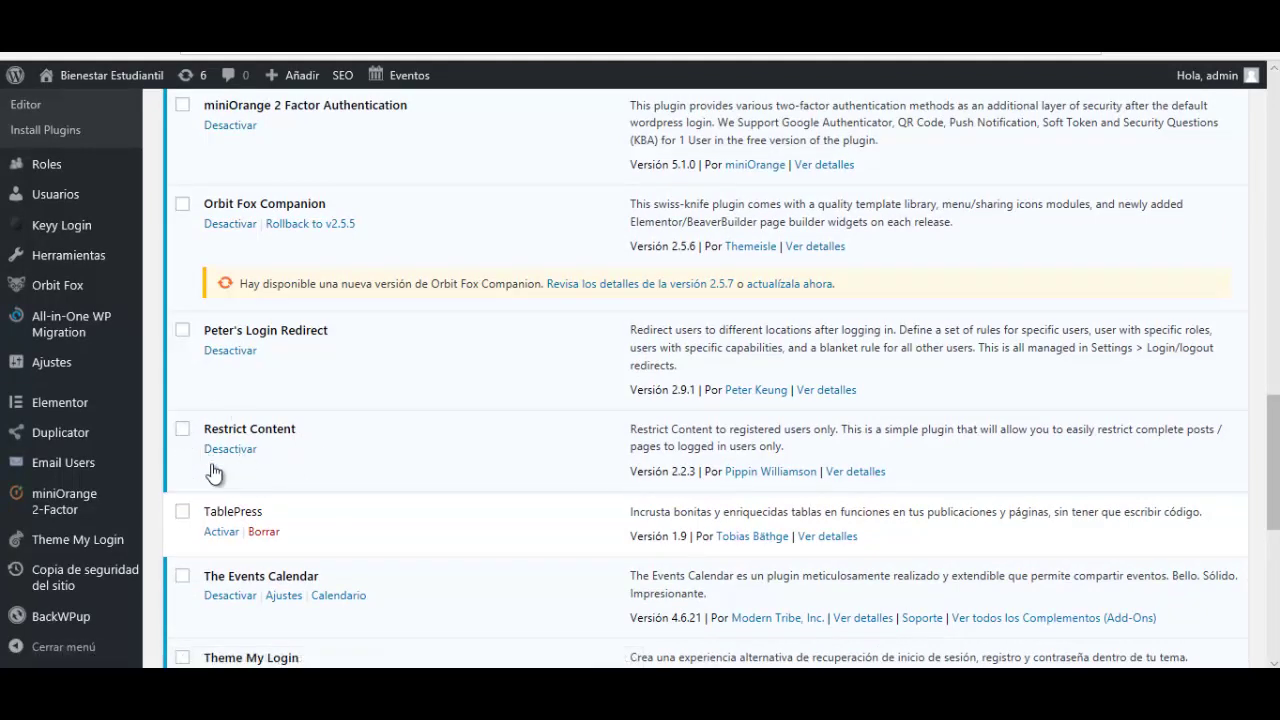
{"action": "mouse_move", "coordinate": [50, 442]}
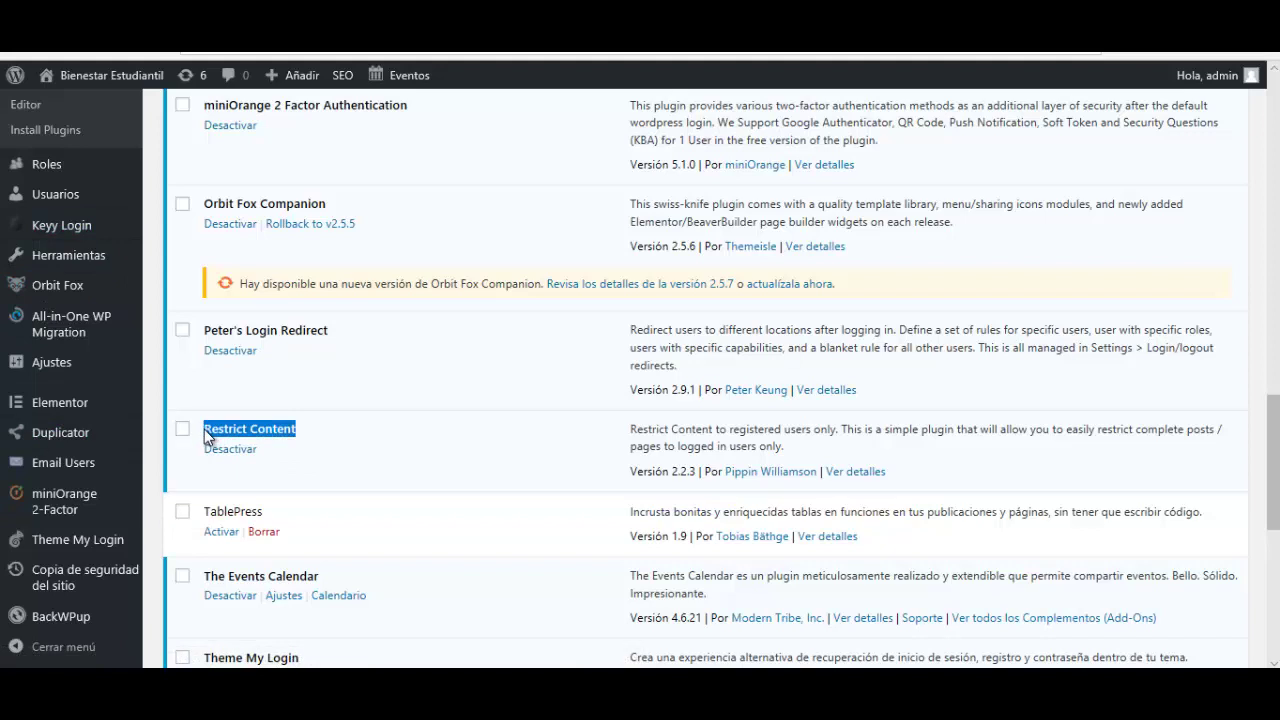
{"action": "mouse_move", "coordinate": [87, 366]}
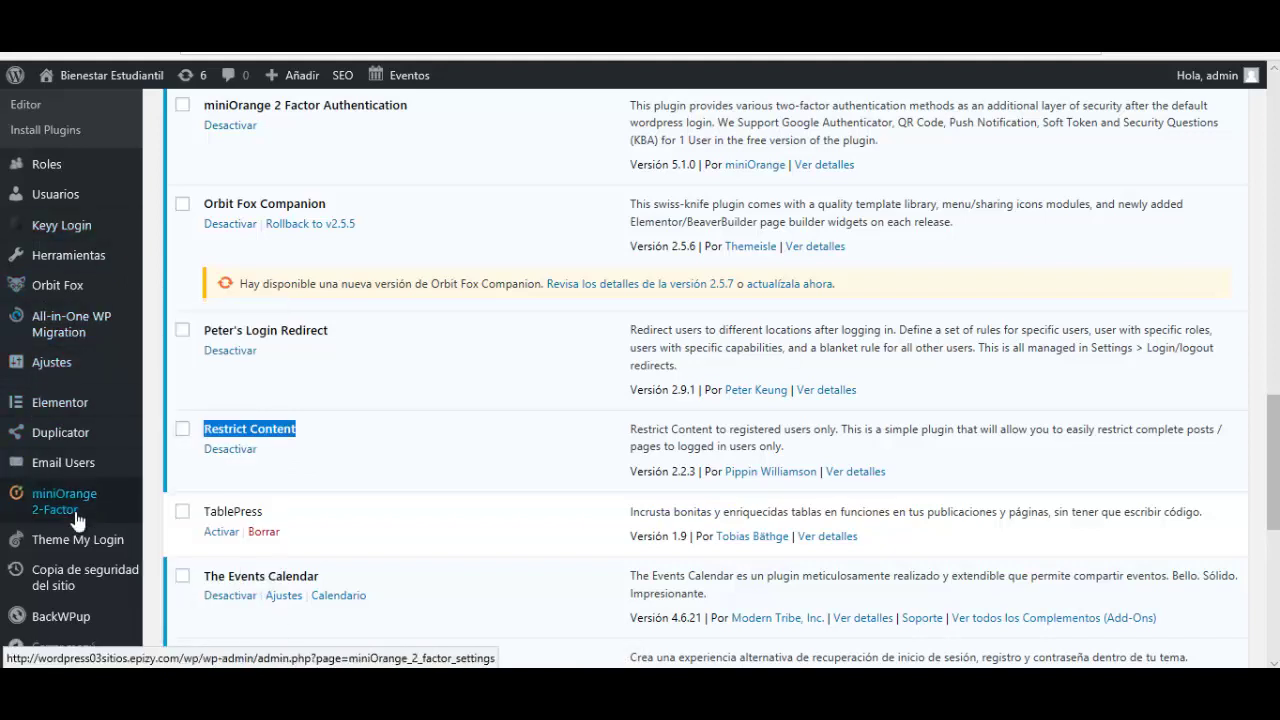
Search the plugins available to add for "Restrict Content" and examine the matching plugins.
{"action": "scroll", "coordinate": [78, 510], "scroll_direction": "up", "scroll_amount": 3}
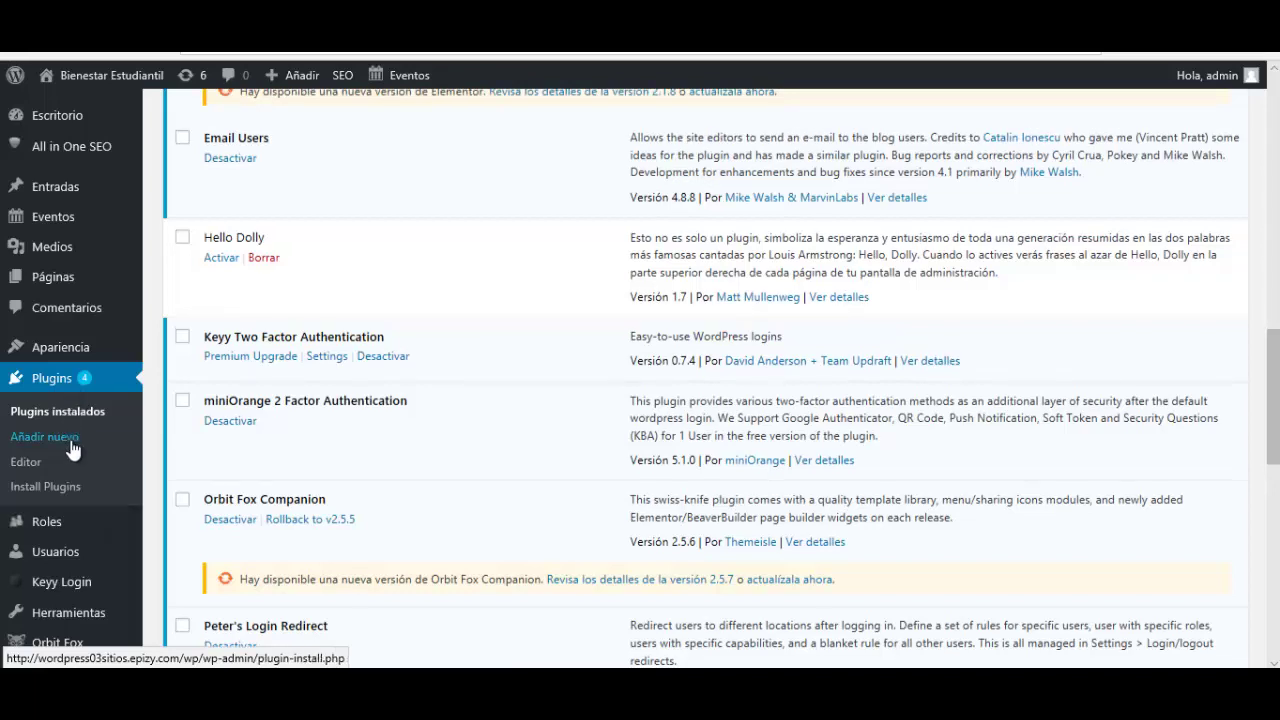
{"action": "left_click", "coordinate": [73, 439]}
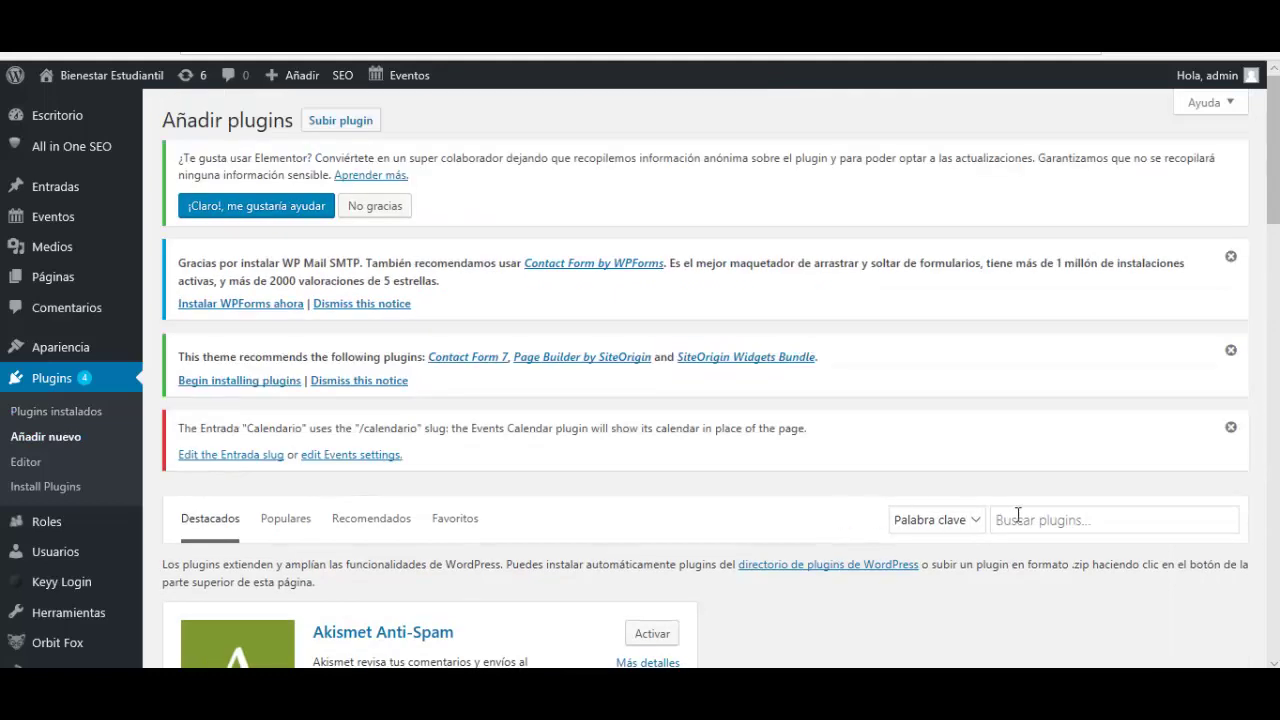
{"action": "left_click", "coordinate": [1022, 515]}
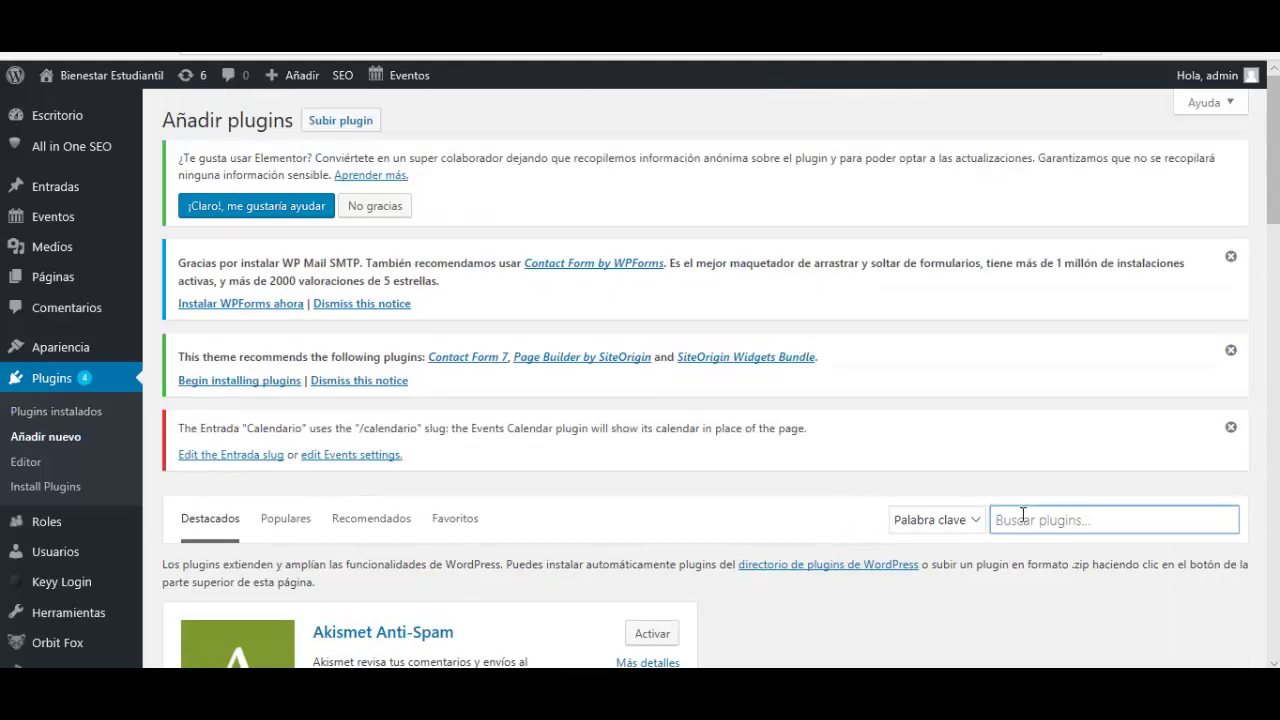
{"action": "type", "text": "Restrict Content"}
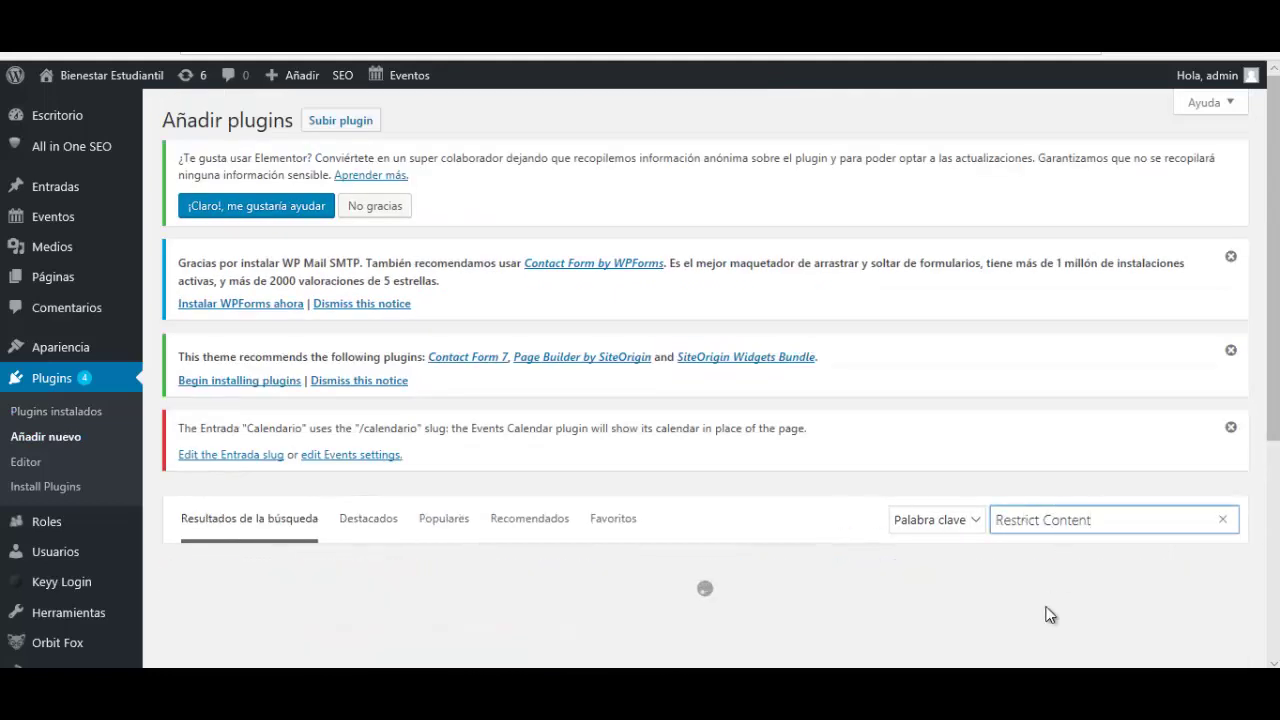
{"action": "scroll", "coordinate": [1049, 614], "scroll_direction": "down", "scroll_amount": 3}
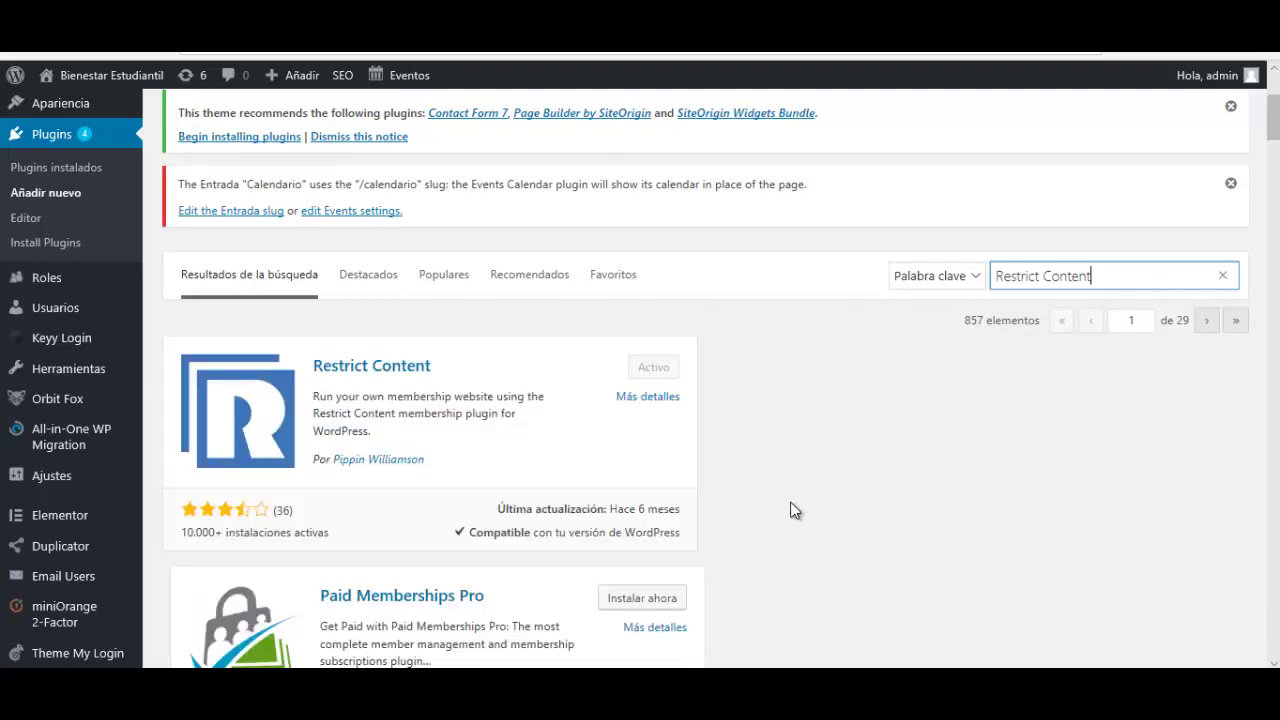
{"action": "scroll", "coordinate": [793, 510], "scroll_direction": "down", "scroll_amount": 2}
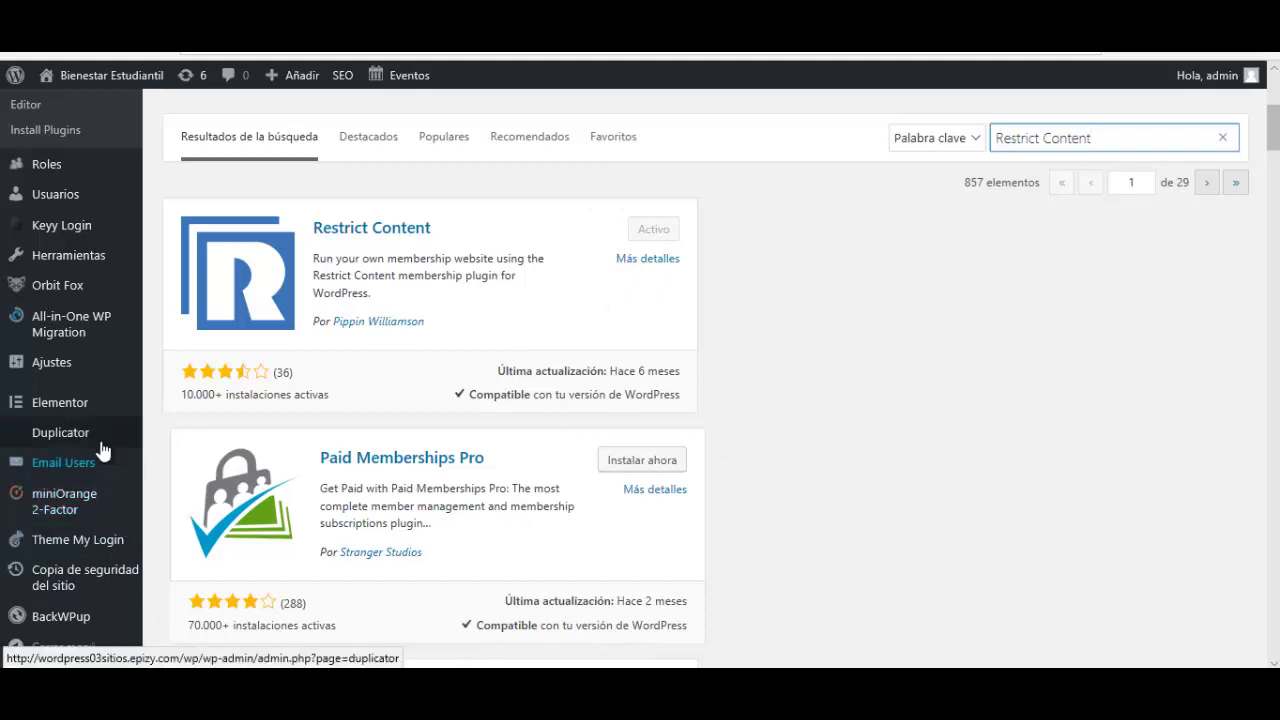
{"action": "scroll", "coordinate": [92, 658], "scroll_direction": "down", "scroll_amount": 3}
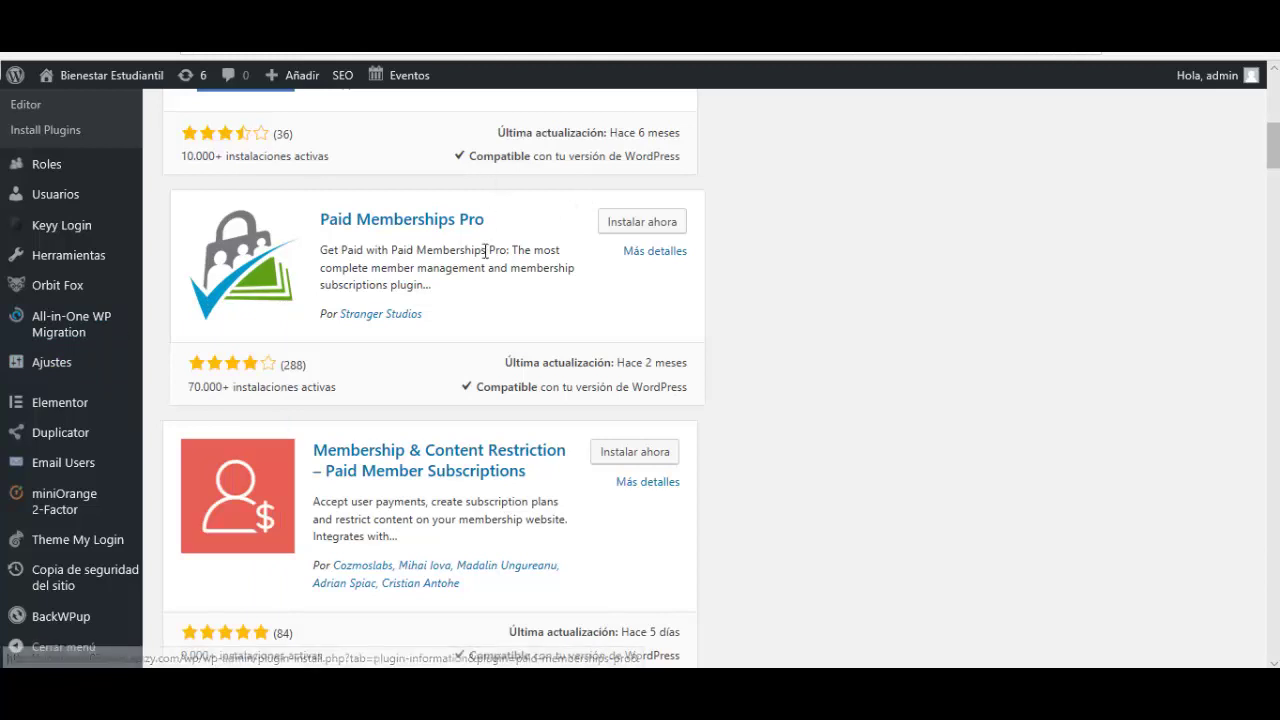
{"action": "scroll", "coordinate": [102, 288], "scroll_direction": "up", "scroll_amount": 3}
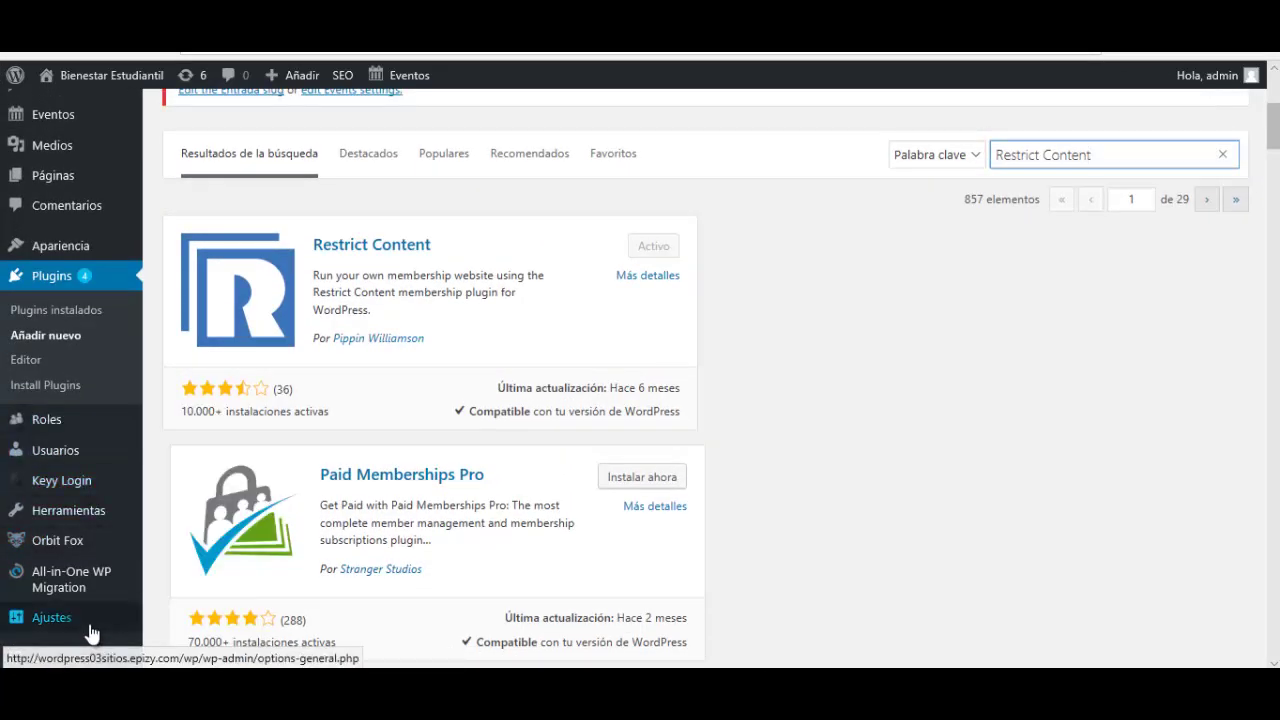
Show the list of all pages and open the "al día" page for editing.
{"action": "mouse_move", "coordinate": [91, 633]}
{"action": "scroll", "coordinate": [100, 380], "scroll_direction": "up", "scroll_amount": 4}
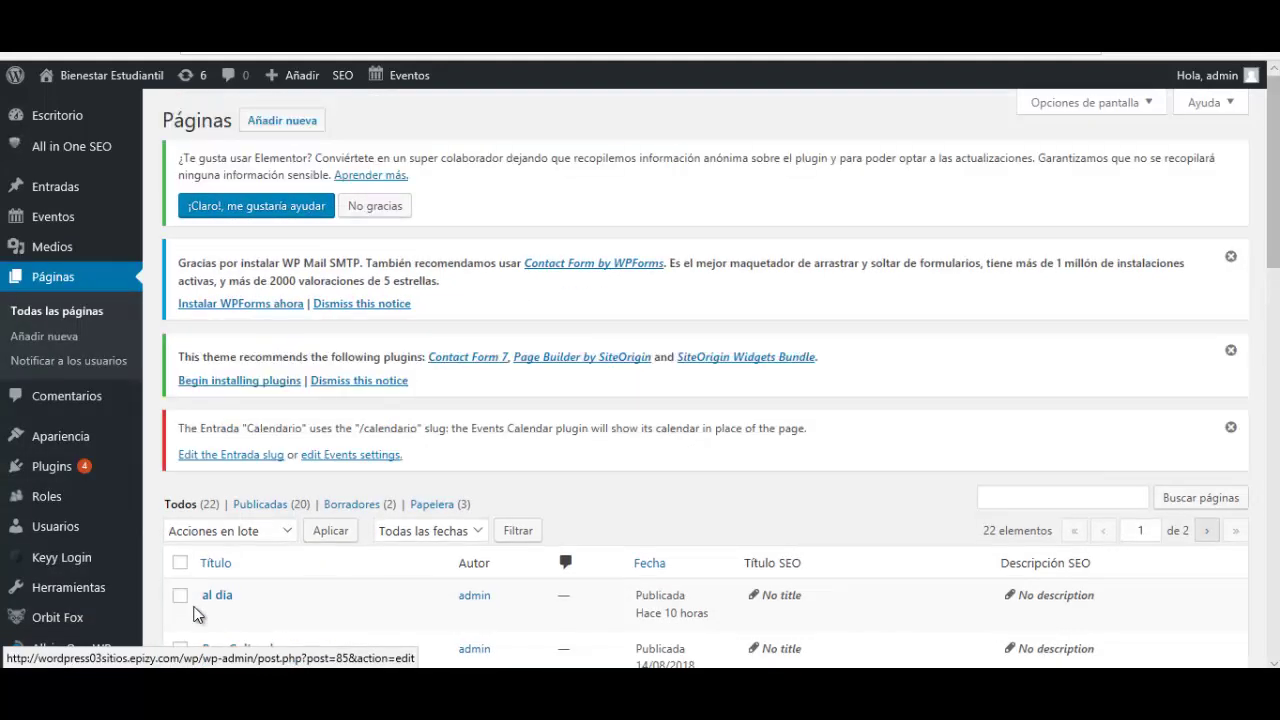
{"action": "scroll", "coordinate": [197, 614], "scroll_direction": "down", "scroll_amount": 3}
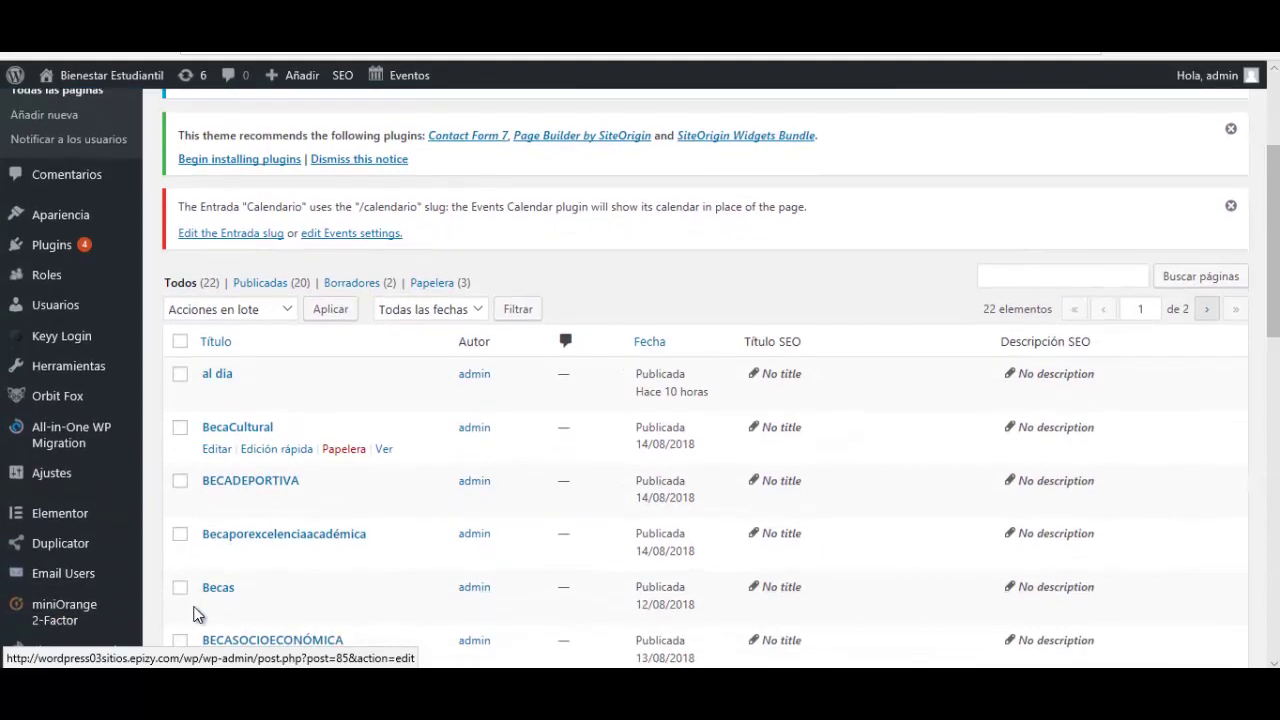
{"action": "scroll", "coordinate": [197, 614], "scroll_direction": "down", "scroll_amount": 1}
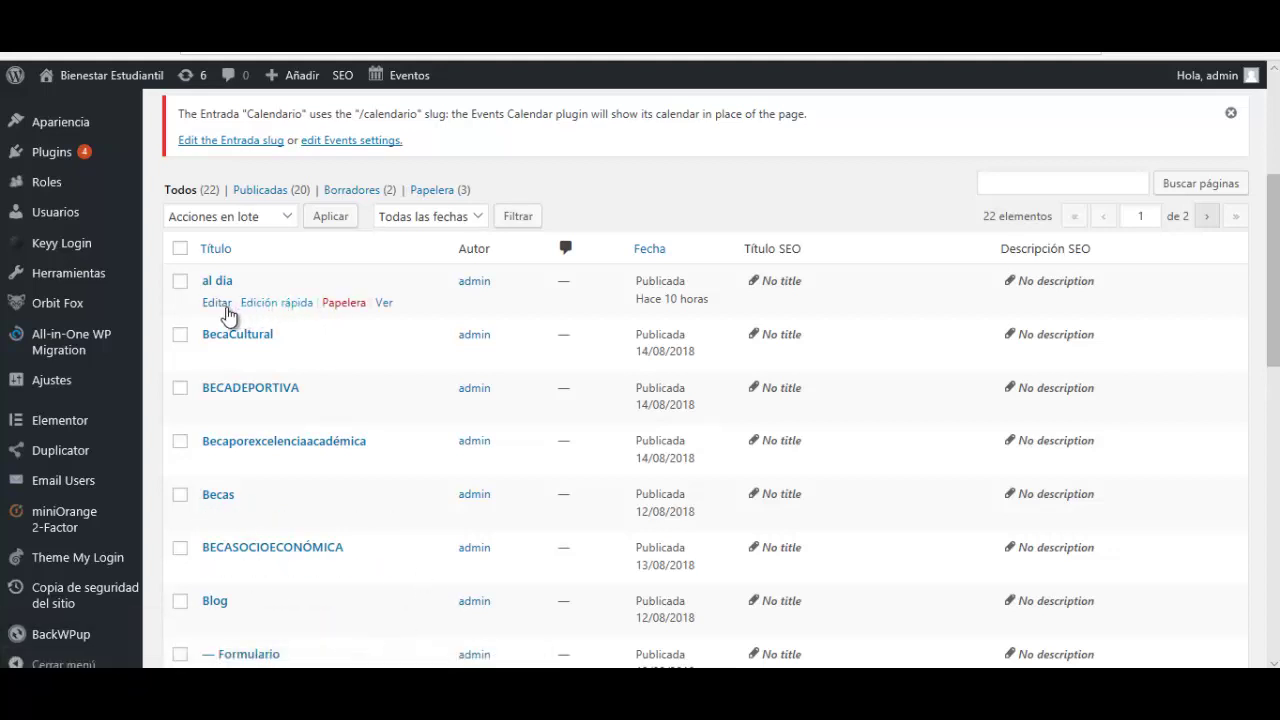
{"action": "left_click", "coordinate": [224, 306]}
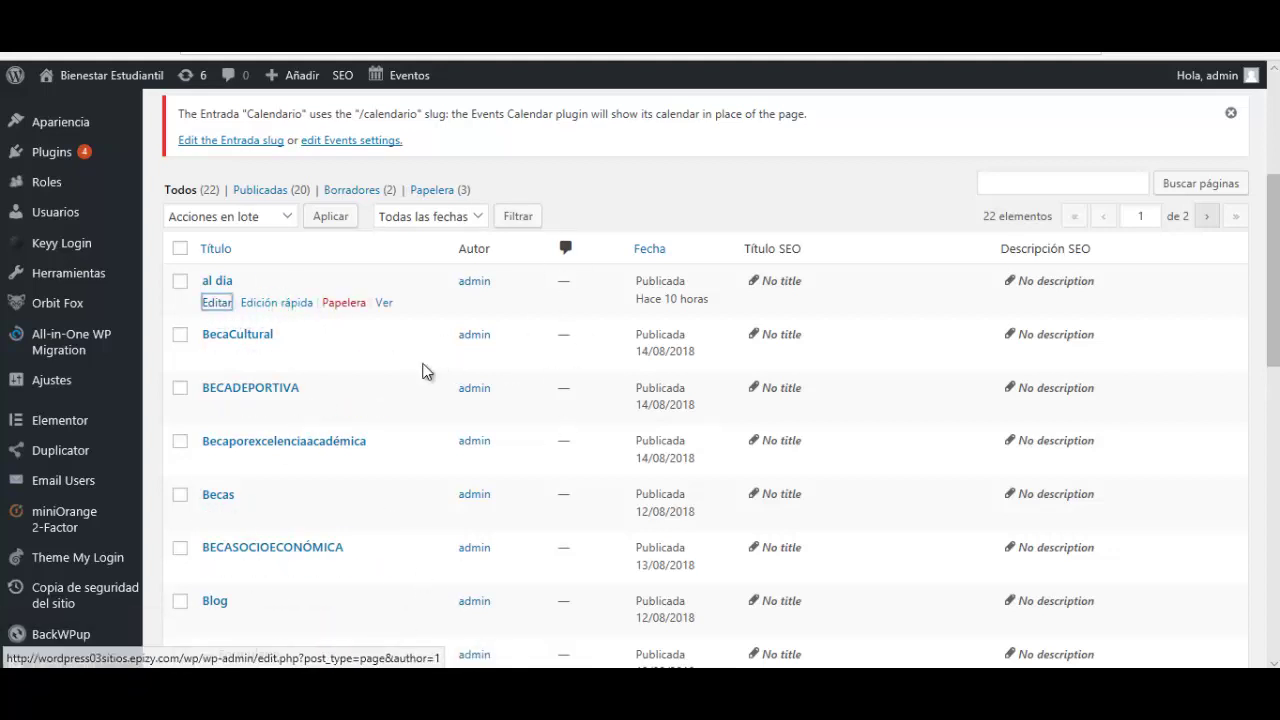
Set the User Level that can see the "al día" page to Editor in its Restrict this content settings.
{"action": "scroll", "coordinate": [500, 496], "scroll_direction": "down", "scroll_amount": 5}
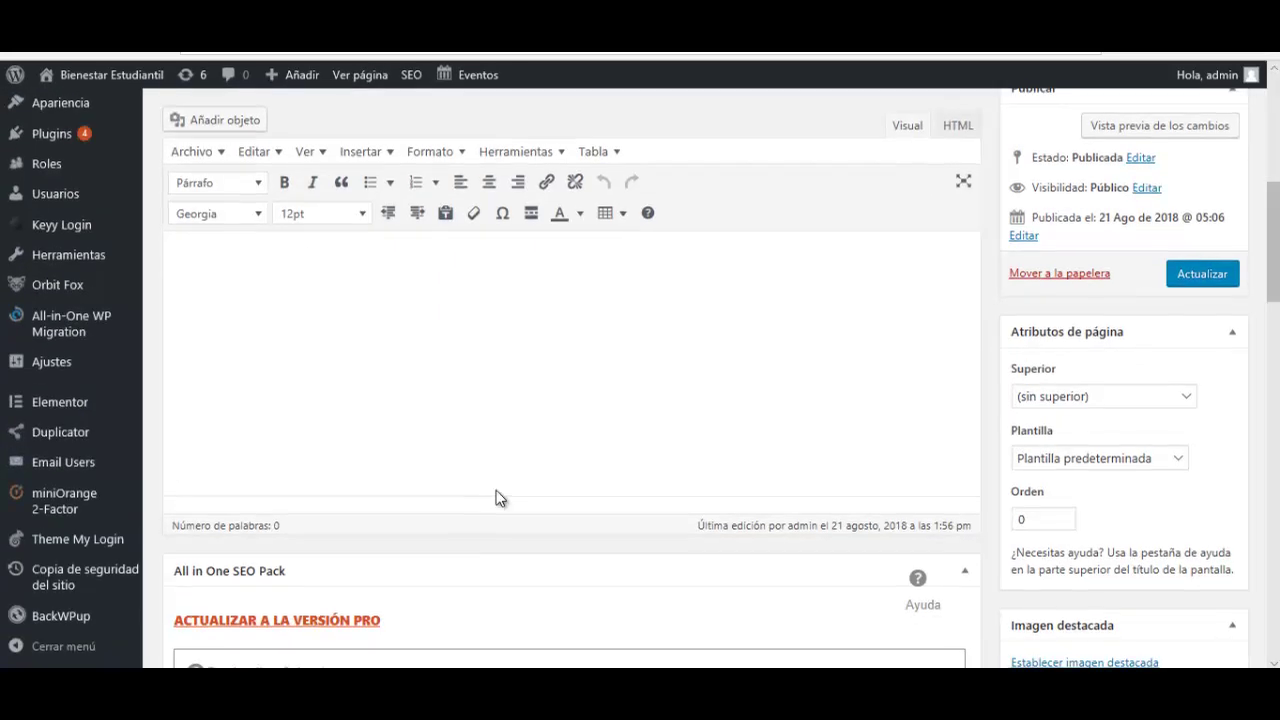
{"action": "scroll", "coordinate": [500, 496], "scroll_direction": "down", "scroll_amount": 10}
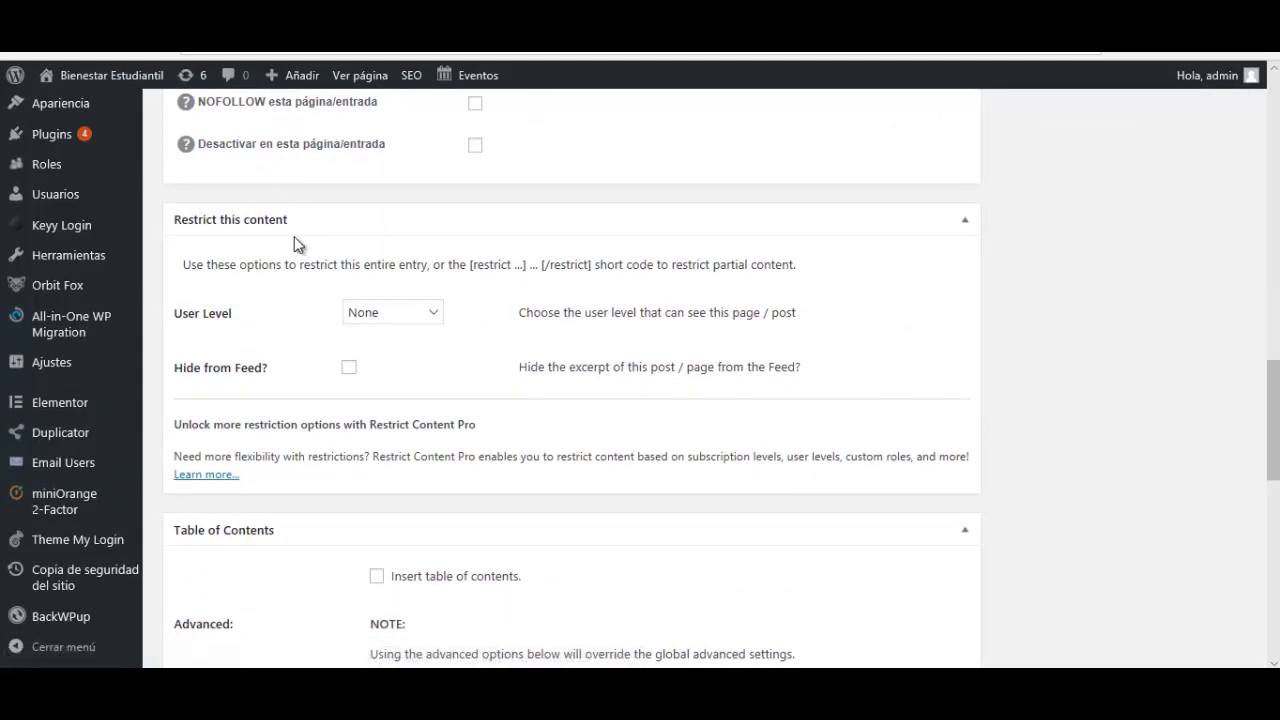
{"action": "left_click_drag", "start_coordinate": [192, 220], "coordinate": [317, 217]}
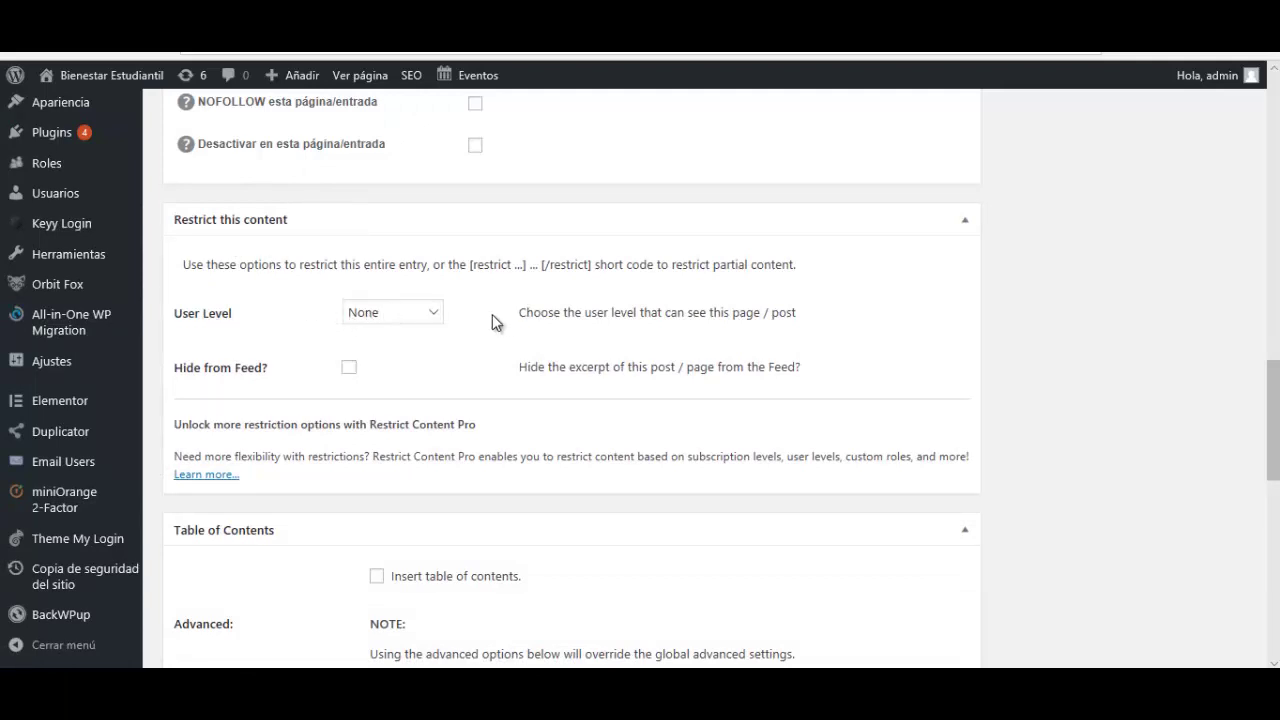
{"action": "left_click", "coordinate": [433, 314]}
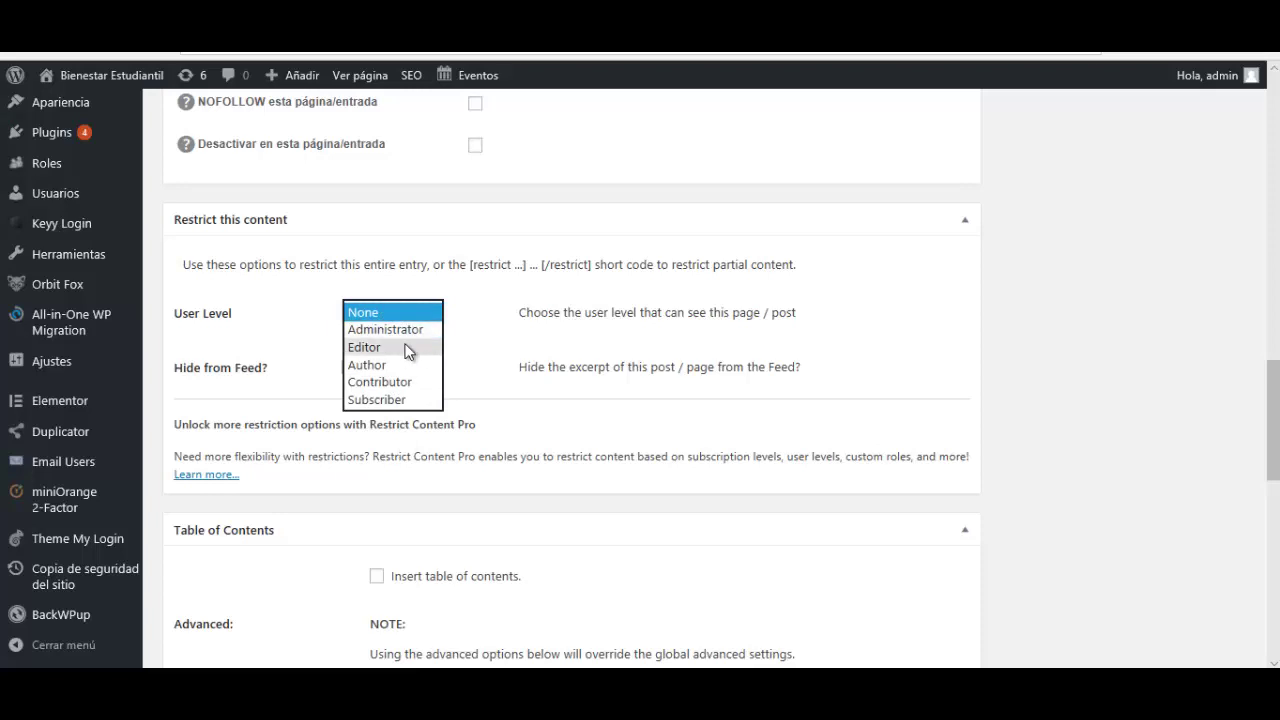
{"action": "left_click", "coordinate": [405, 348]}
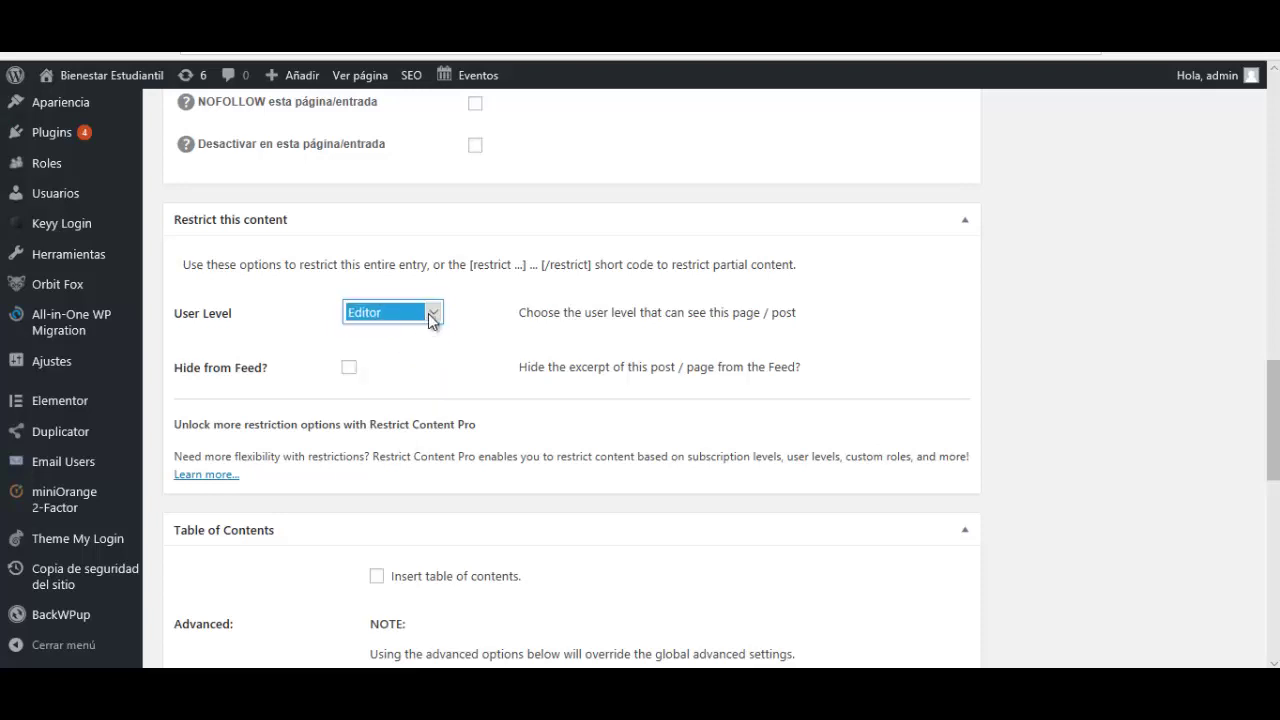
Update the published "al día" page and check its saved User Level under Restrict this content.
{"action": "scroll", "coordinate": [600, 248], "scroll_direction": "up", "scroll_amount": 15}
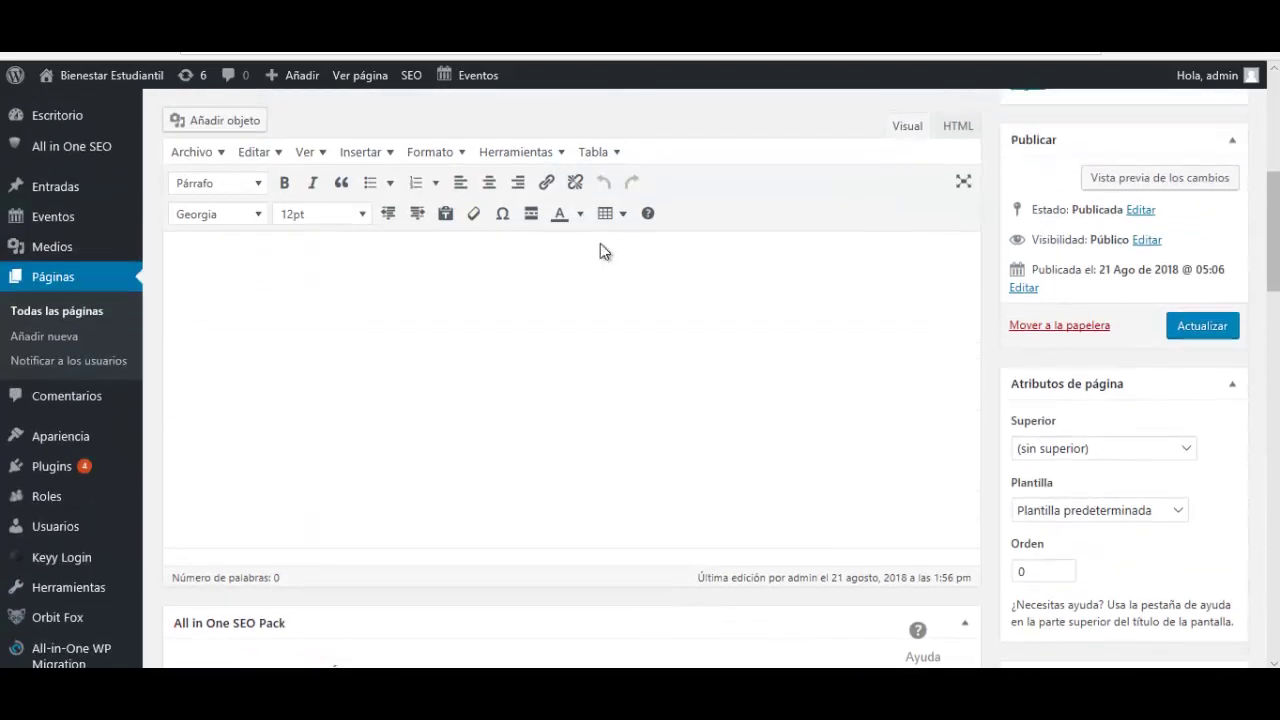
{"action": "scroll", "coordinate": [600, 445], "scroll_direction": "down", "scroll_amount": 8}
{"action": "scroll", "coordinate": [600, 443], "scroll_direction": "up", "scroll_amount": 8}
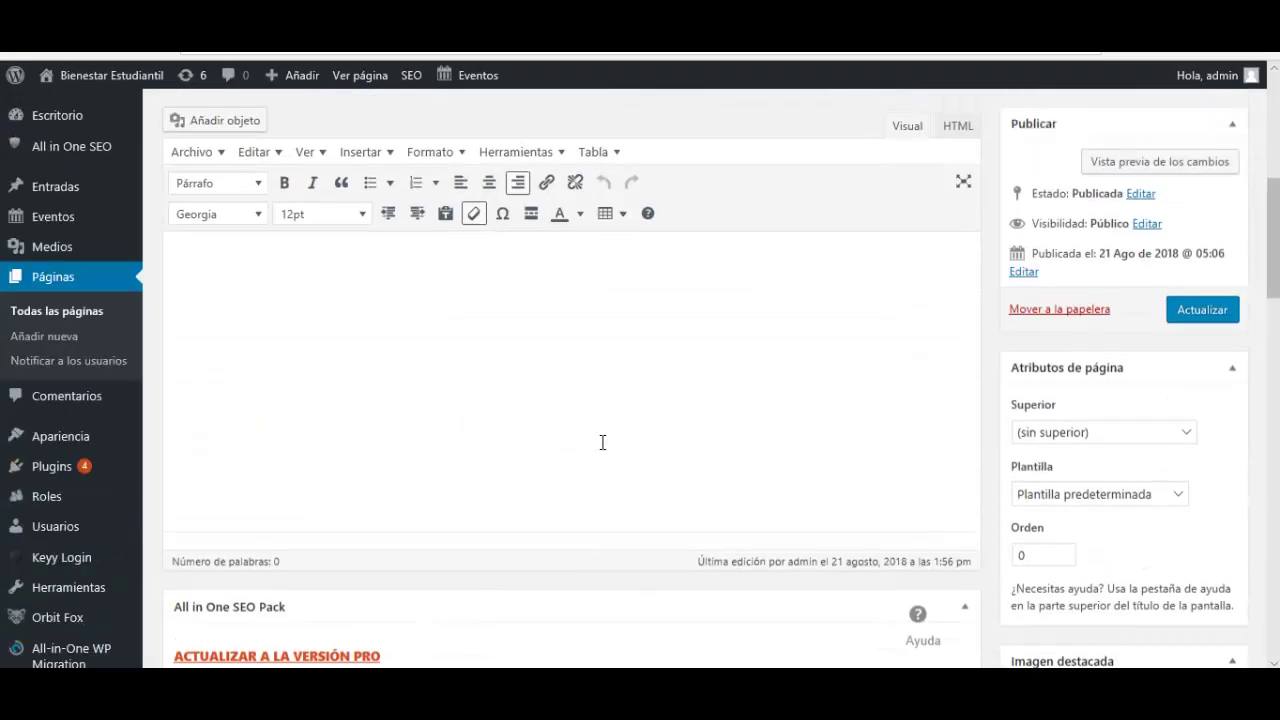
{"action": "left_click", "coordinate": [1217, 401]}
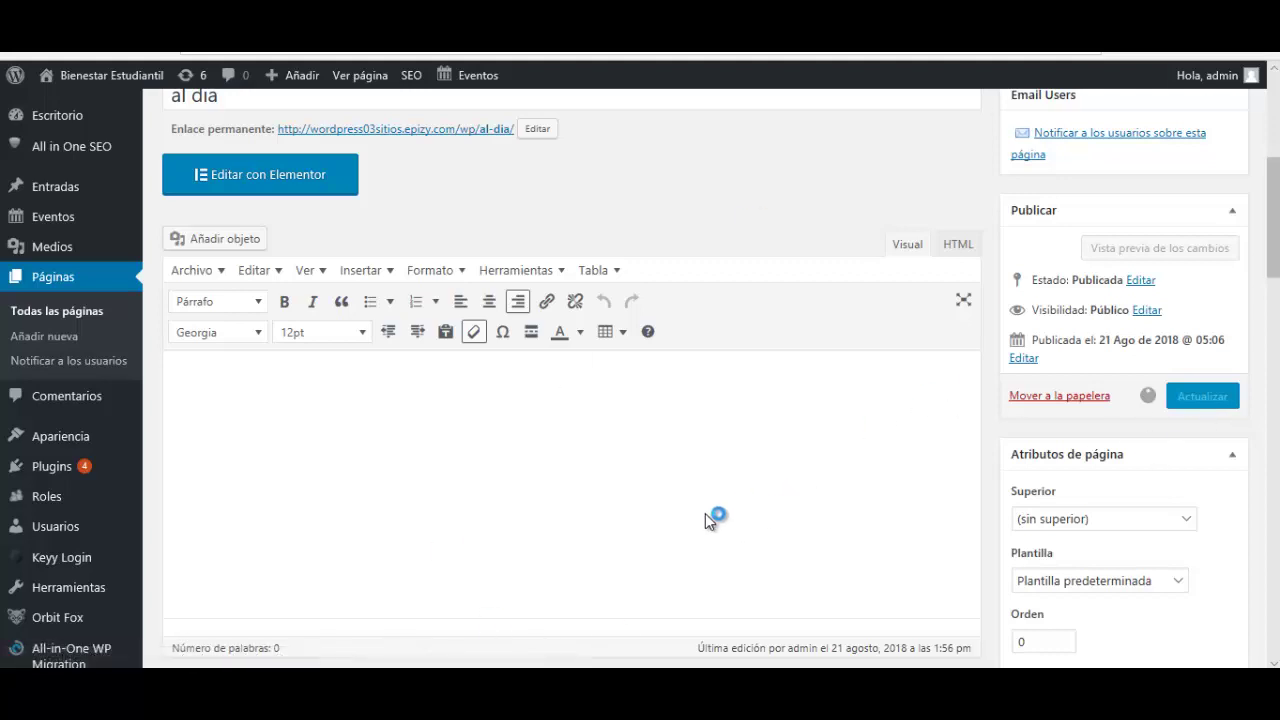
{"action": "scroll", "coordinate": [682, 550], "scroll_direction": "down", "scroll_amount": 5}
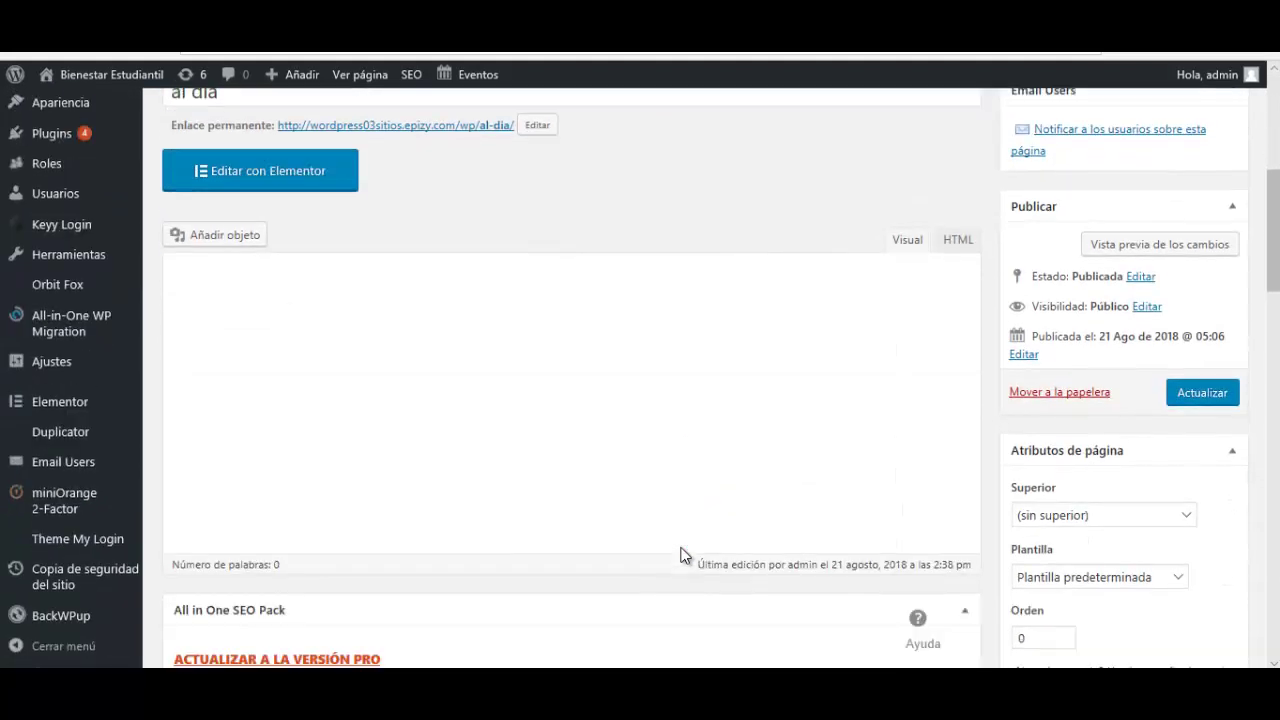
{"action": "scroll", "coordinate": [682, 545], "scroll_direction": "down", "scroll_amount": 5}
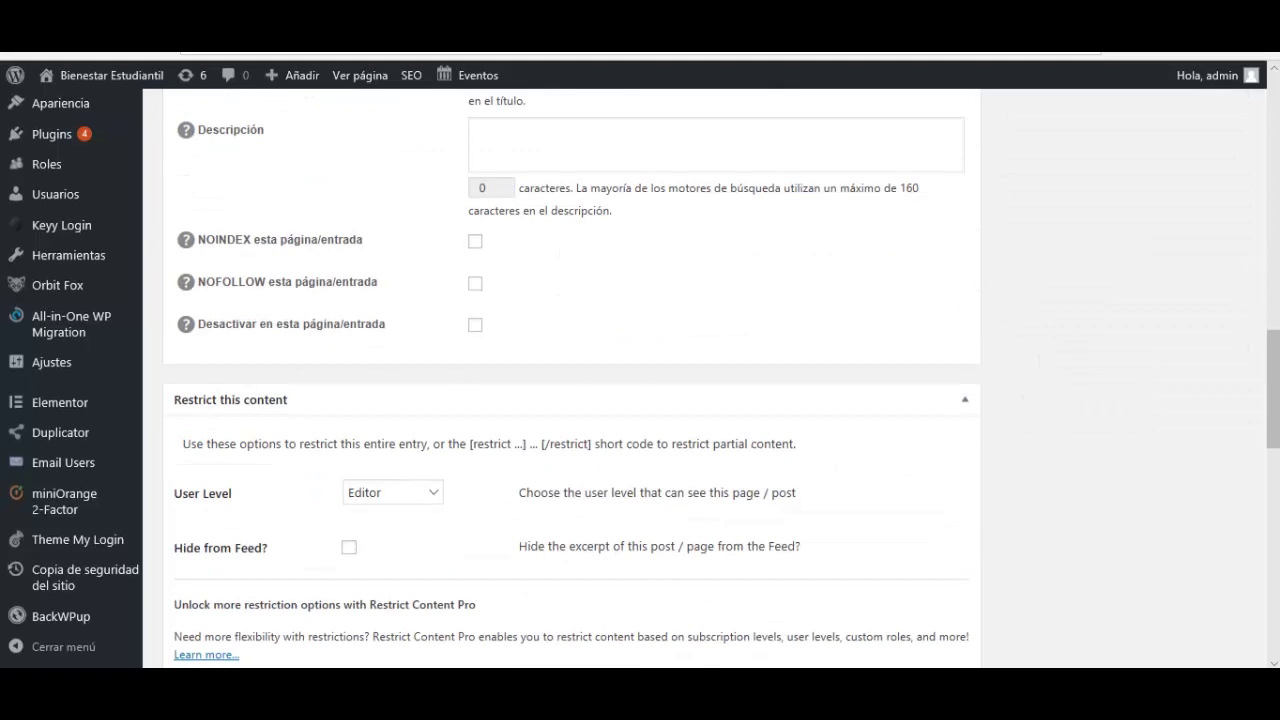
{"action": "mouse_move", "coordinate": [438, 700]}
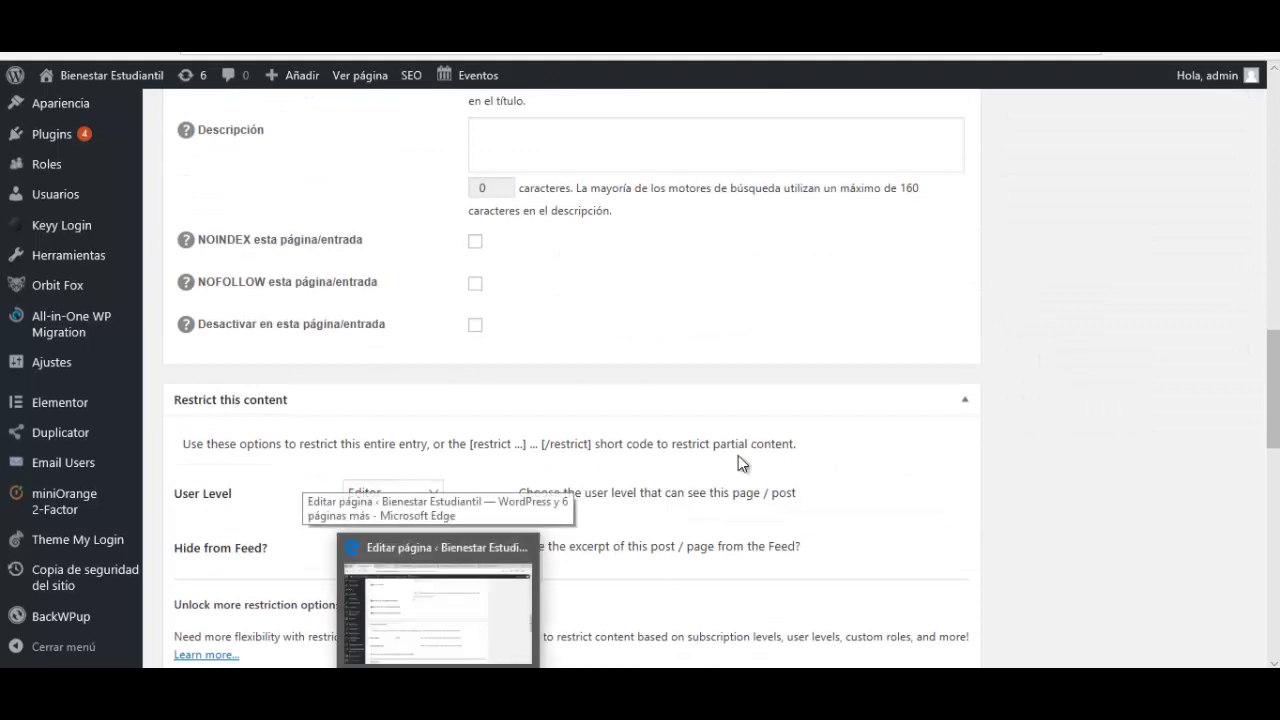